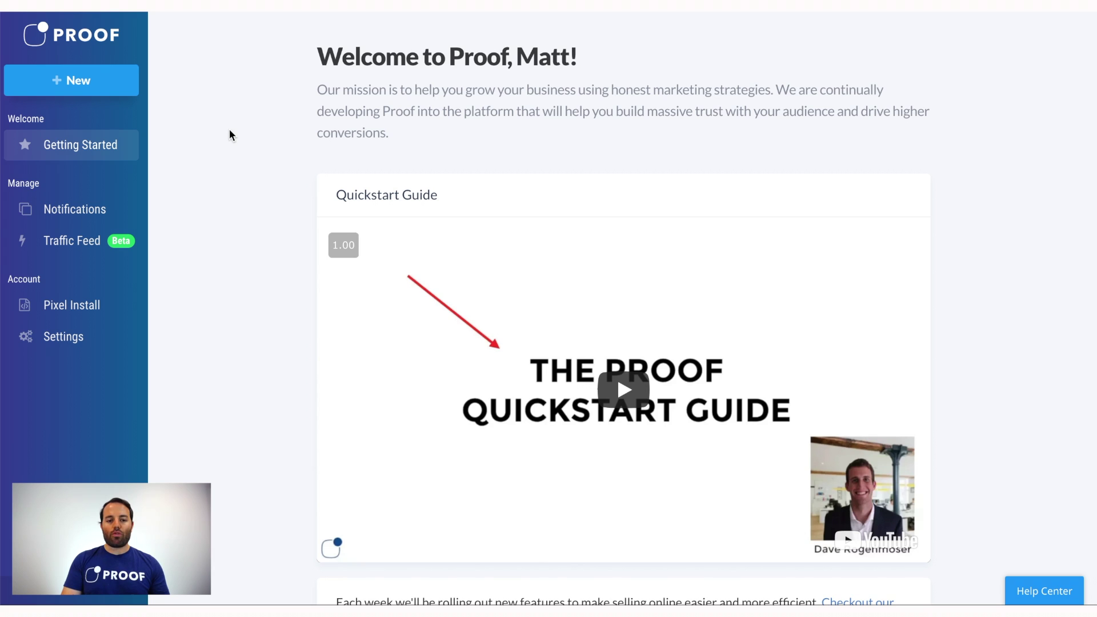
- View the first stage of the new notification wizard, then return to the Getting Started page
click(114, 92)
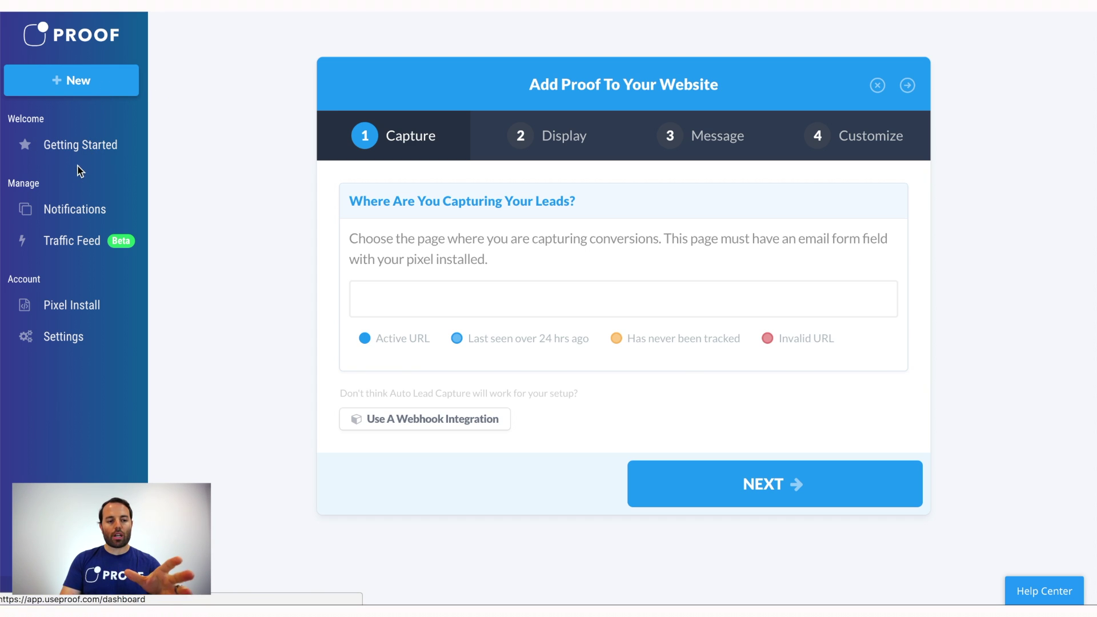
click(78, 144)
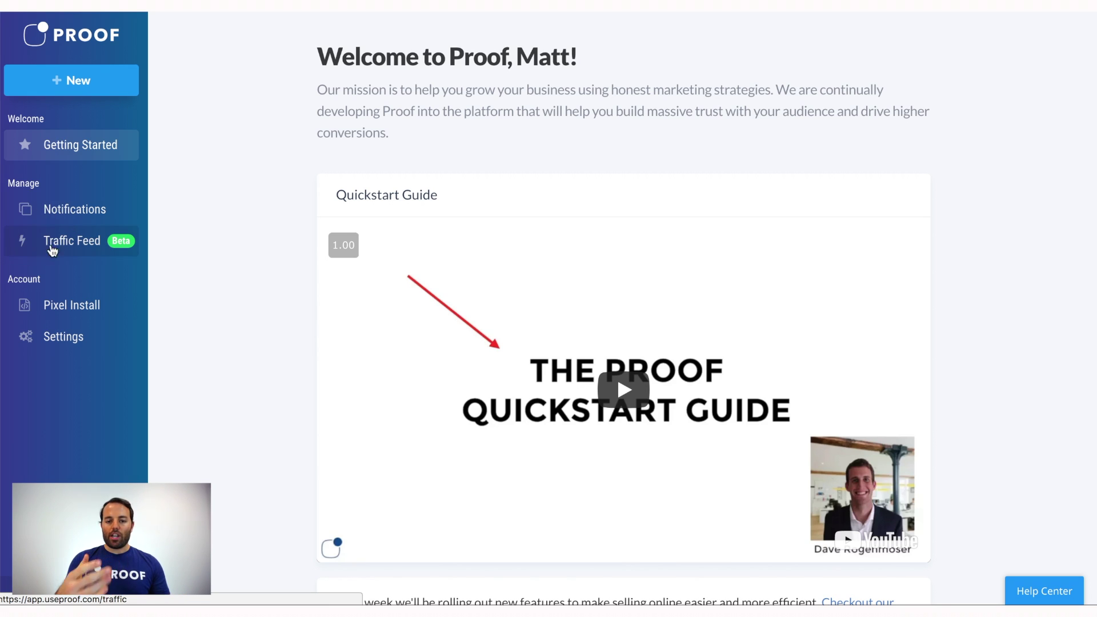
- Review the preview, capture and display settings, and tracked conversions of the soapstone samples notification, then close its details
click(98, 213)
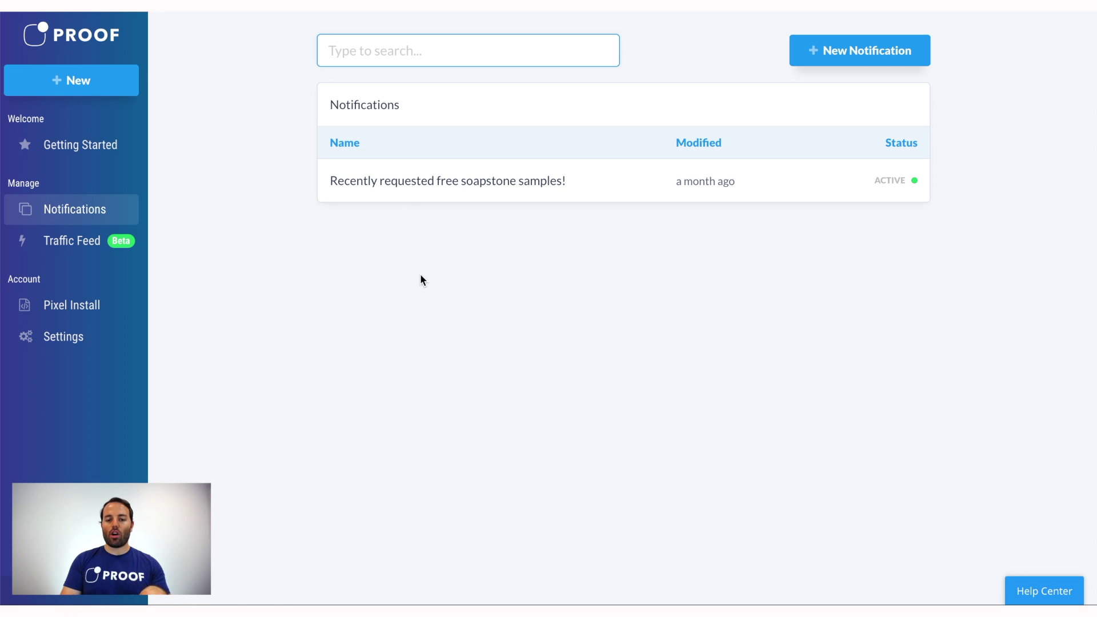
click(505, 190)
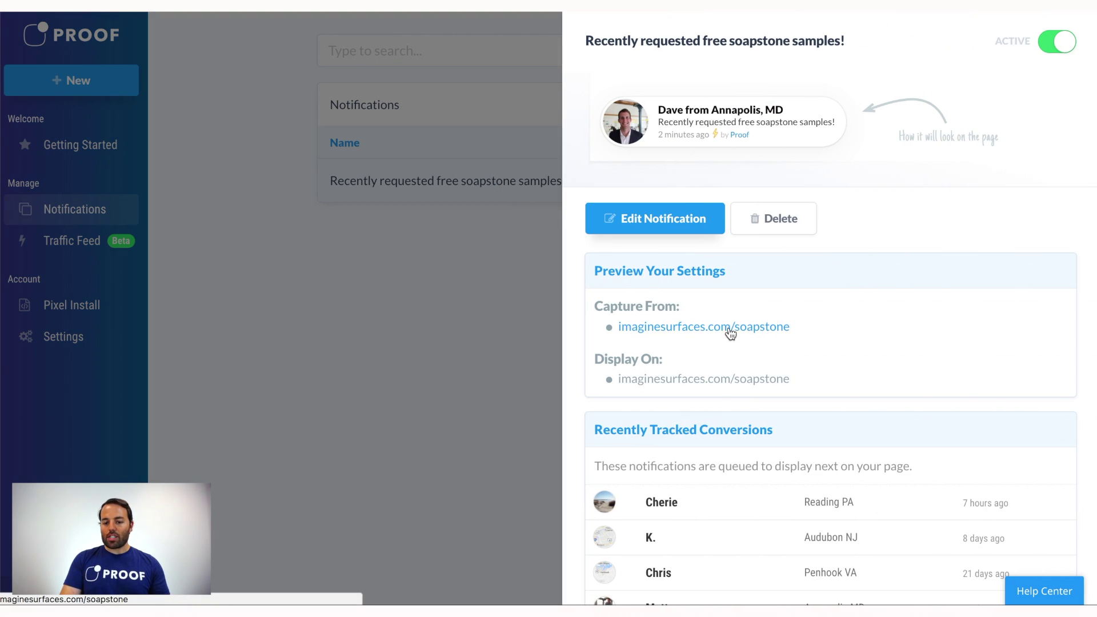
scroll(796, 388, down, 3)
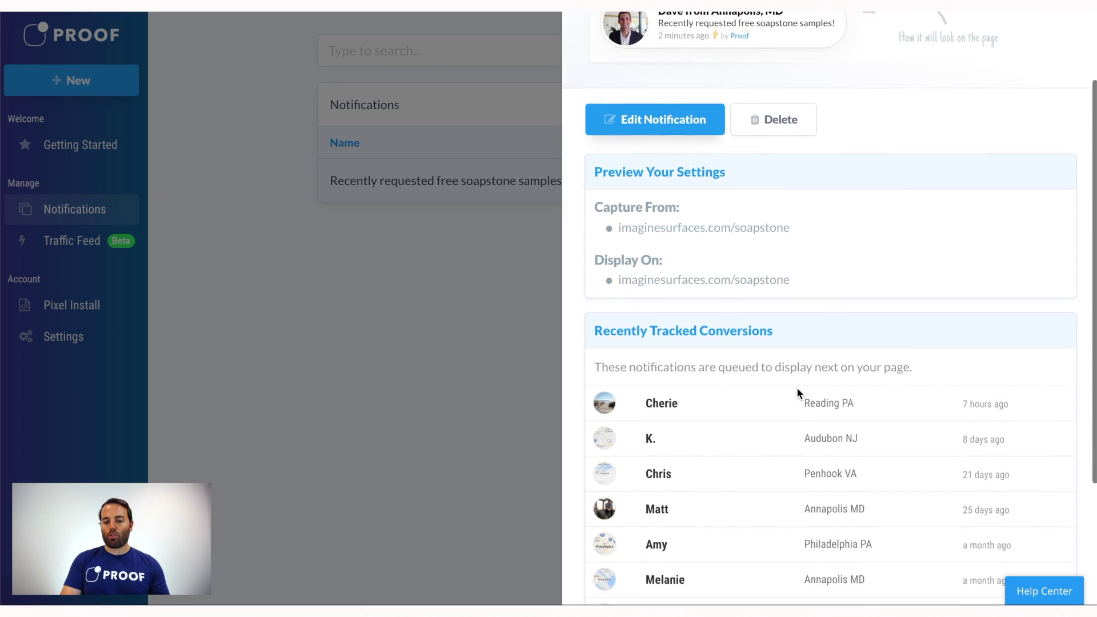
scroll(797, 386, up, 3)
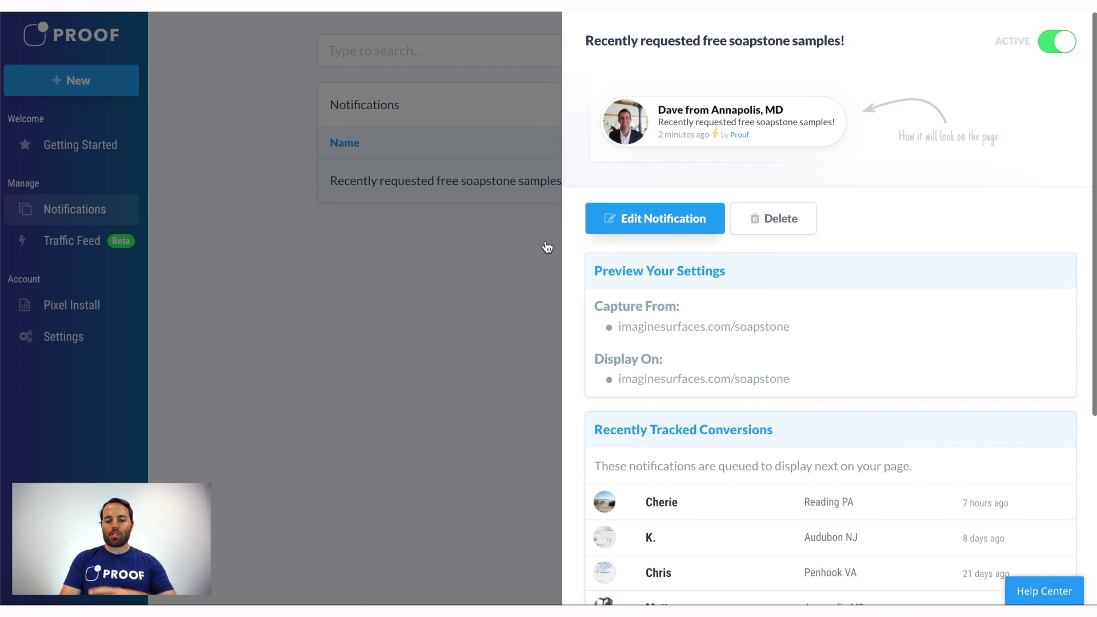
click(485, 232)
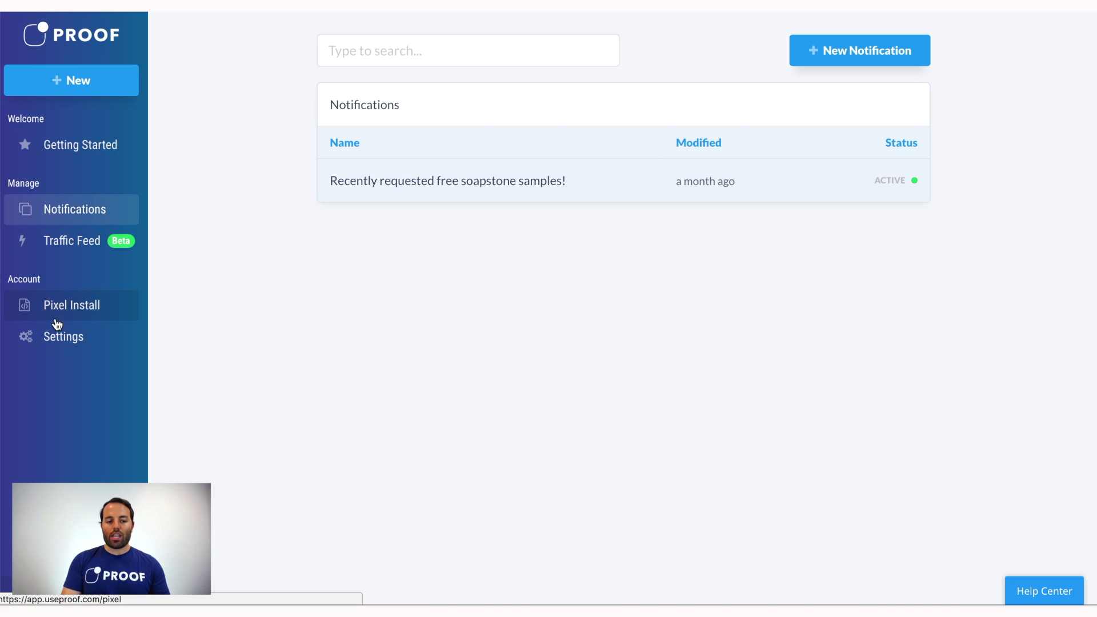
- Review the account settings for login methods, language defaults, plan, visitor usage and billing
click(71, 339)
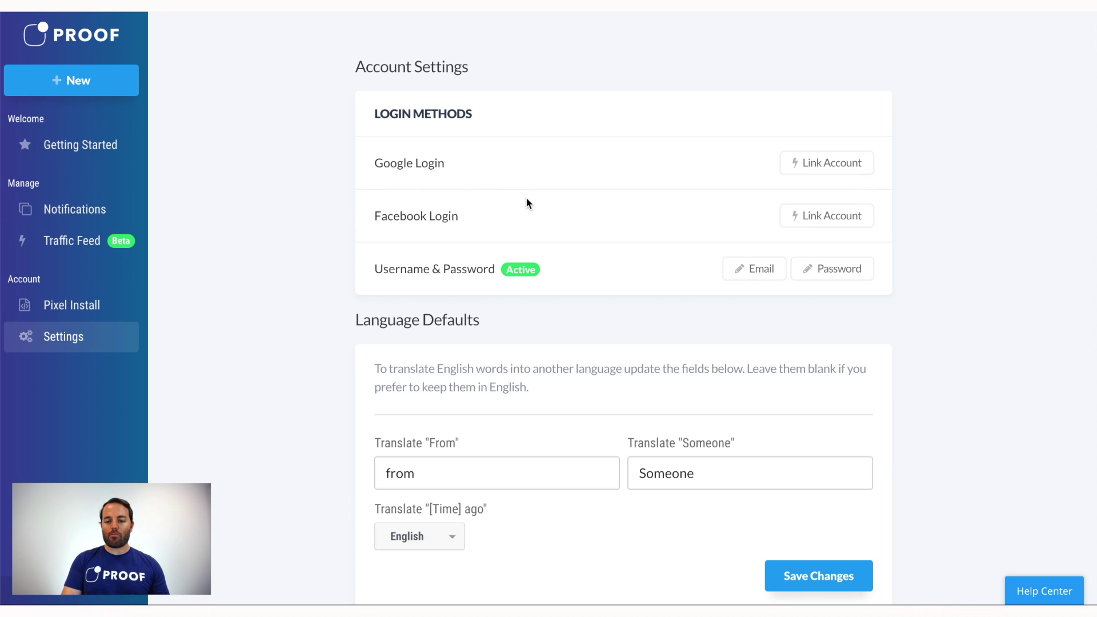
scroll(527, 203, down, 6)
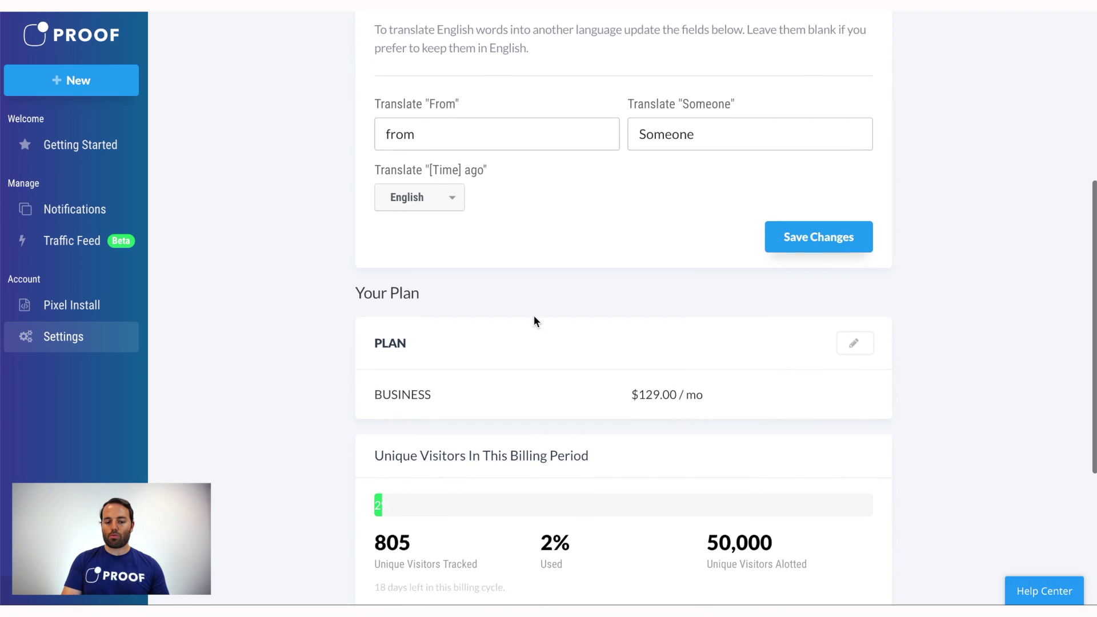
scroll(748, 312, down, 3)
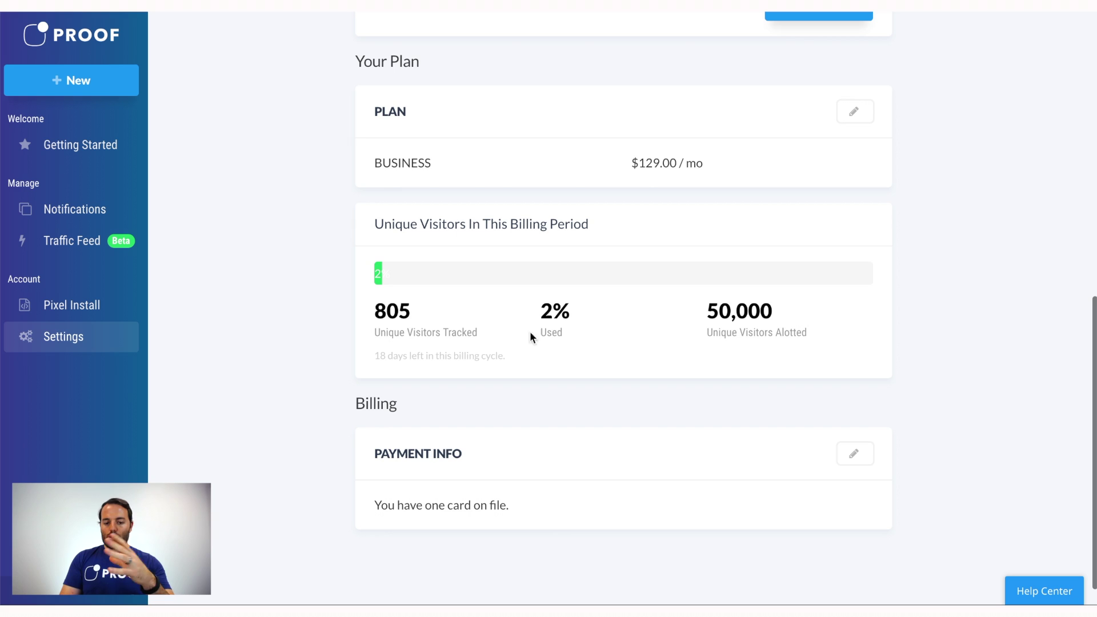
scroll(472, 377, down, 1)
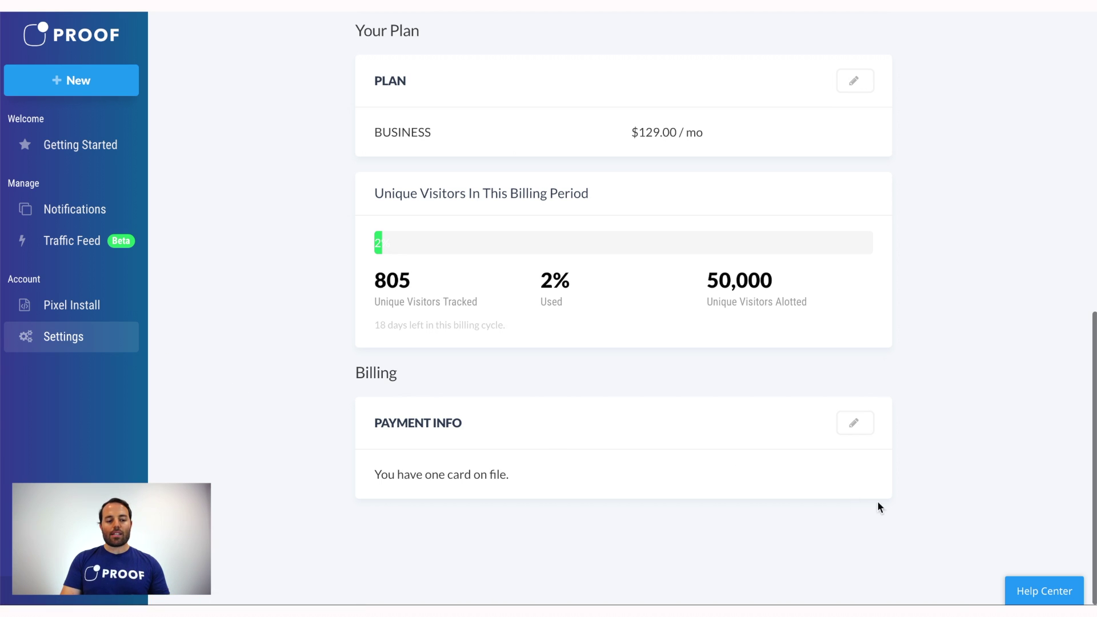
scroll(982, 506, up, 2)
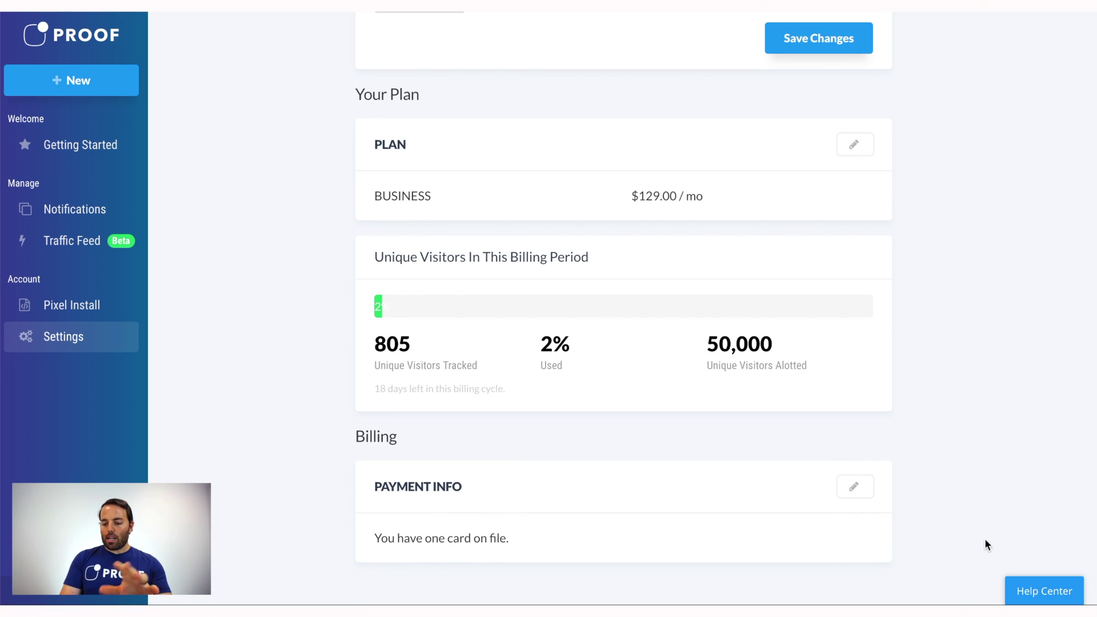
- Open the Help Center, try a search for "clic" and clear the search text
click(1023, 590)
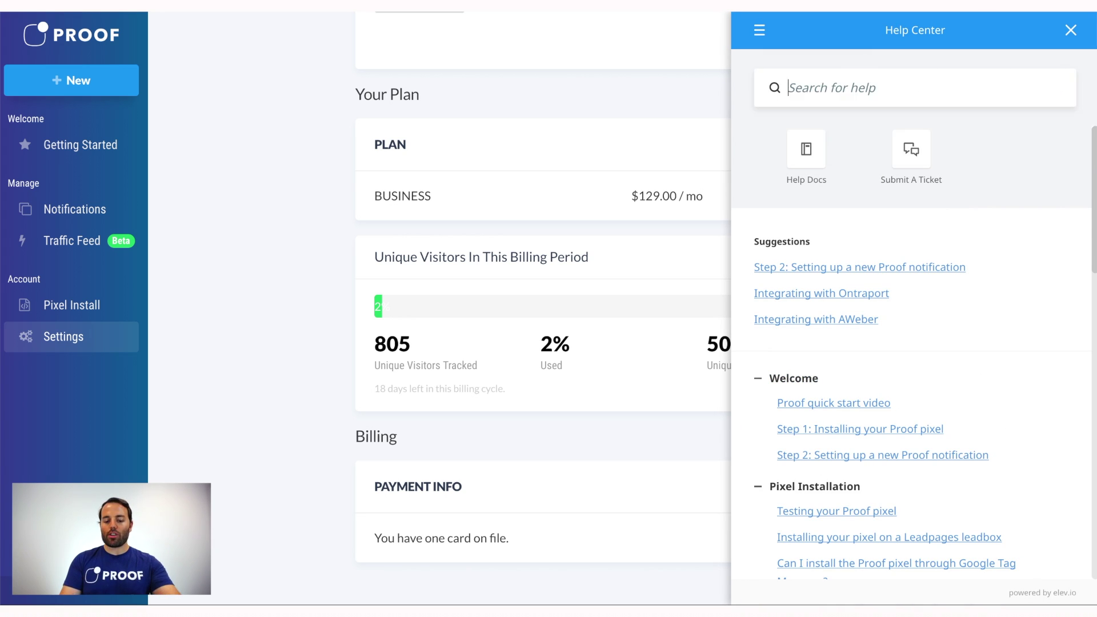
text(clic)
key(BackSpace)
key(BackSpace)
key(BackSpace)
key(BackSpace)
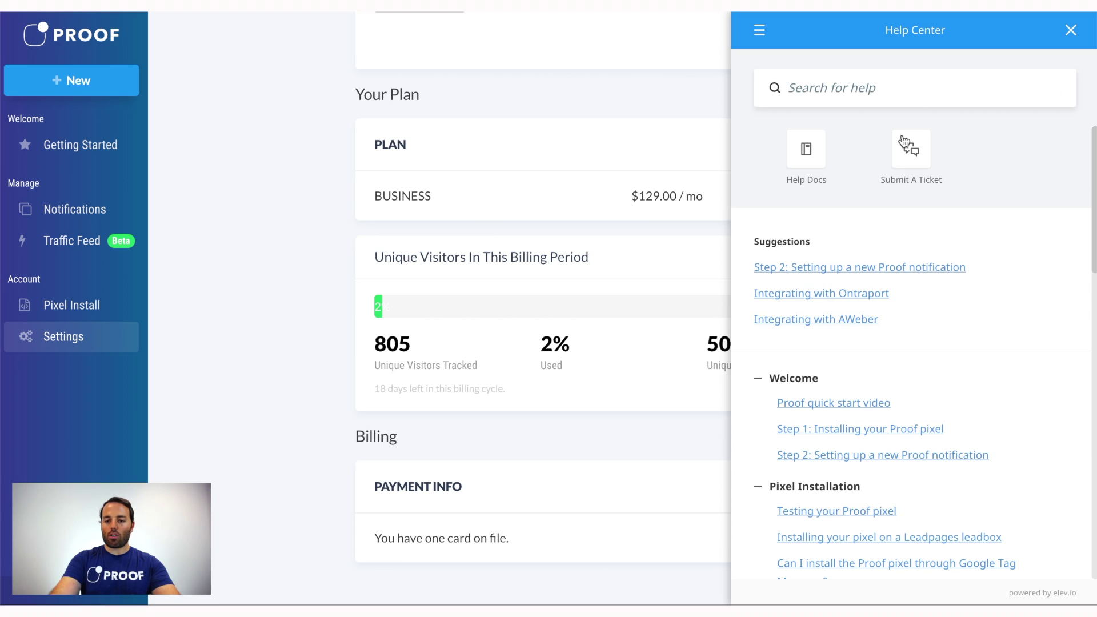
- Browse the help docs from the Welcome topics through Account/Billing, then close the Help Center
click(806, 150)
scroll(816, 289, down, 12)
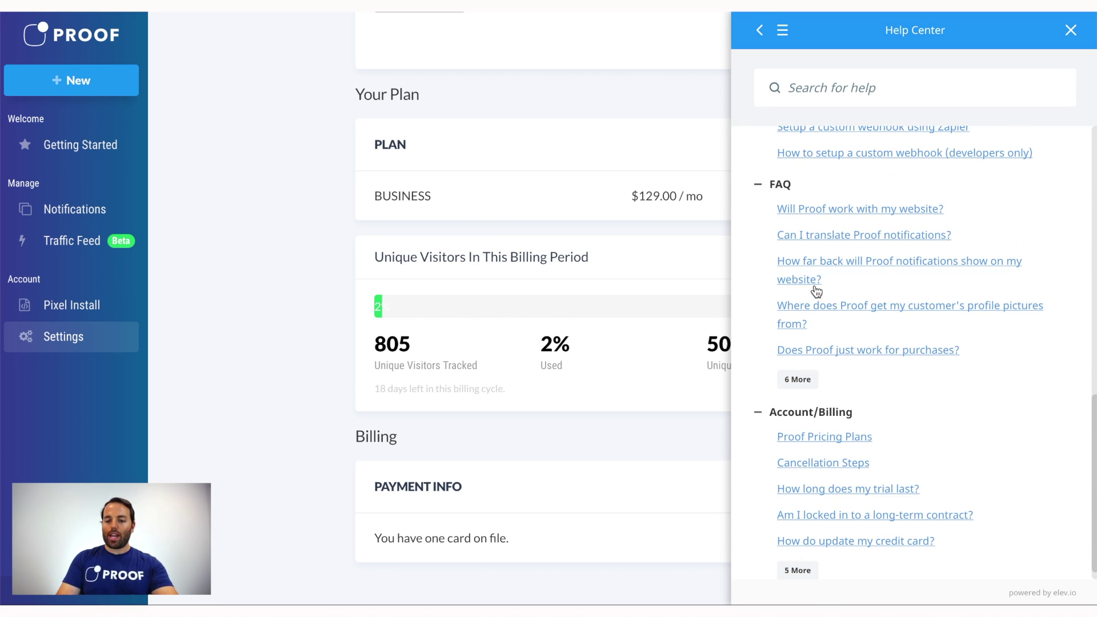
scroll(816, 290, up, 15)
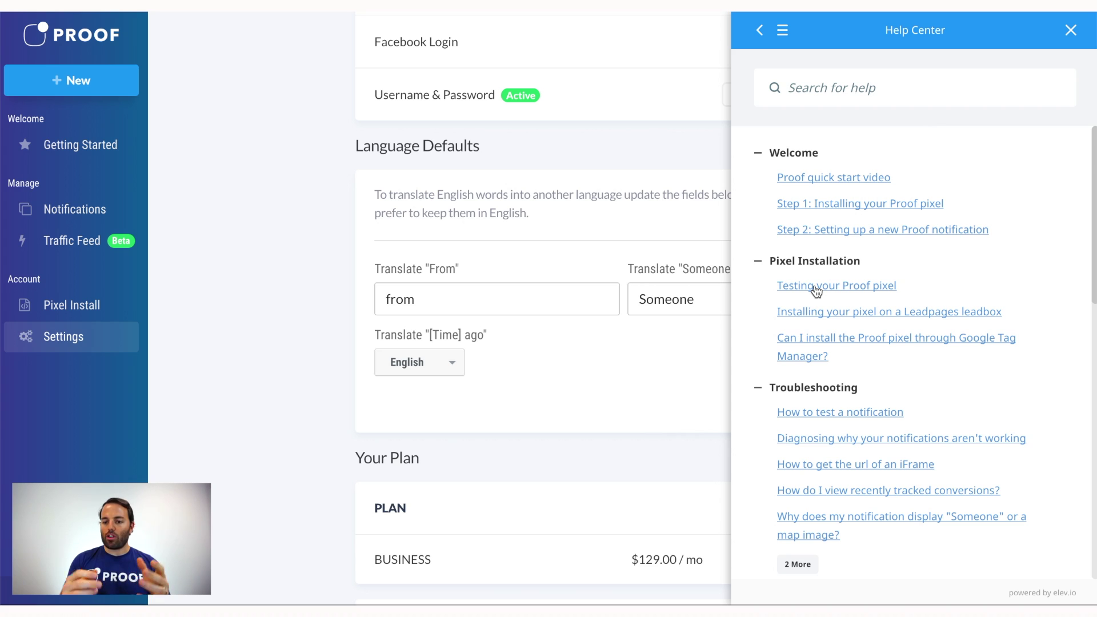
click(761, 32)
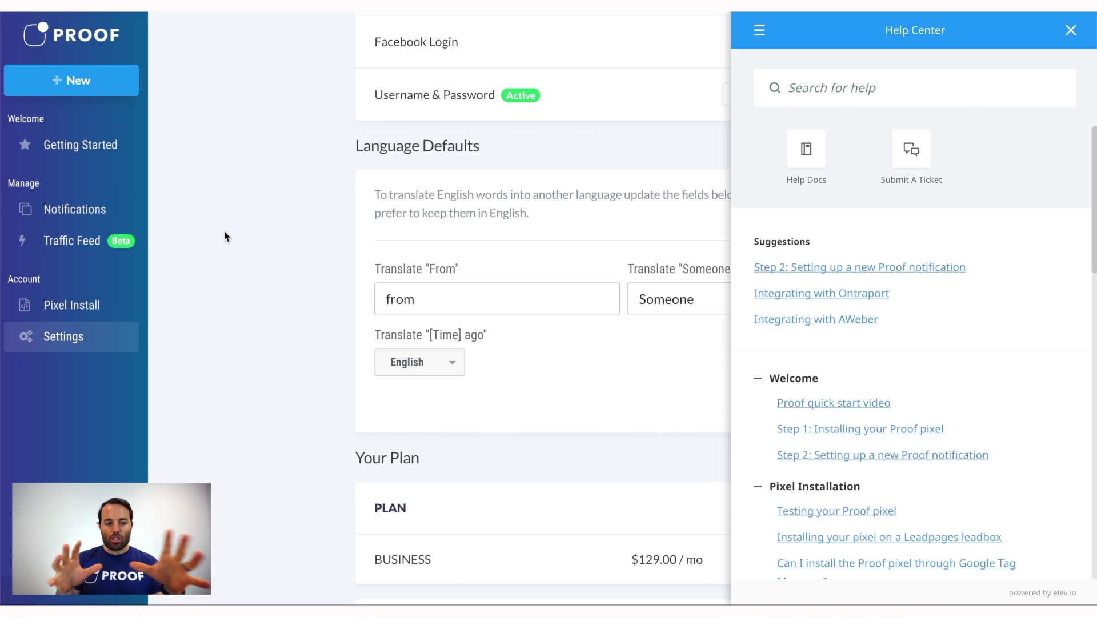
click(1071, 31)
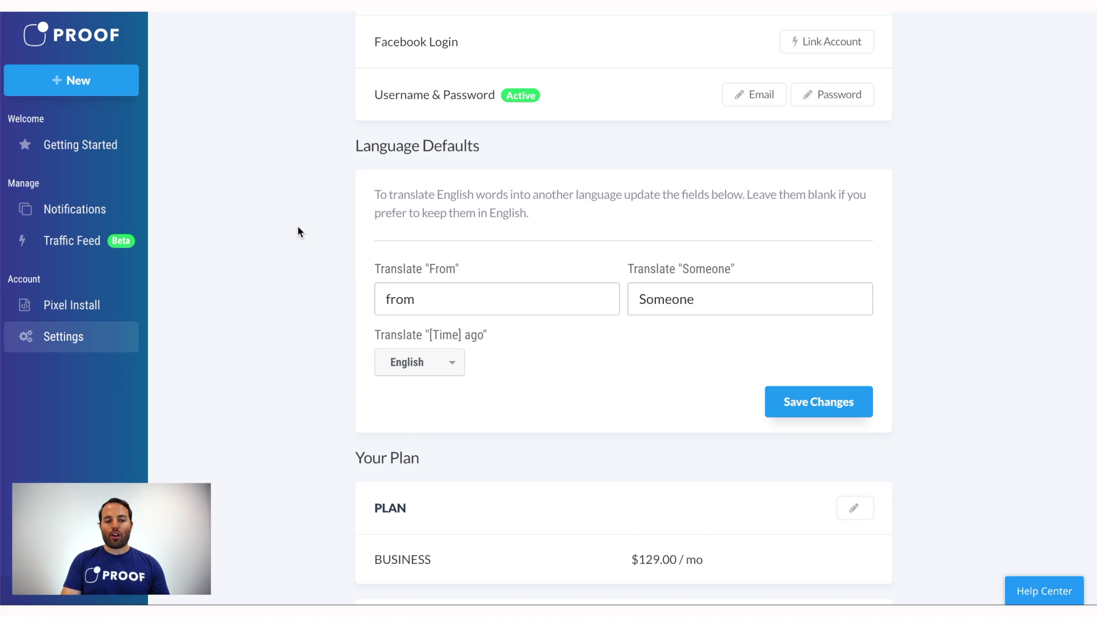
- Start a new notification and examine the available webhook integration types, leaving the webhook integration switched off
scroll(291, 246, up, 3)
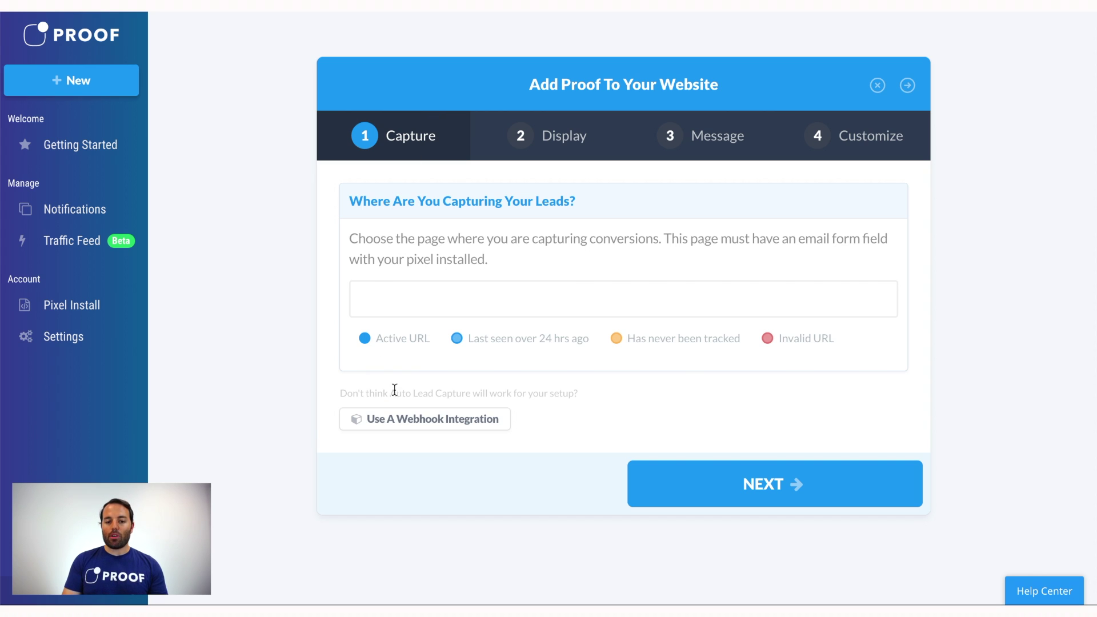
click(414, 426)
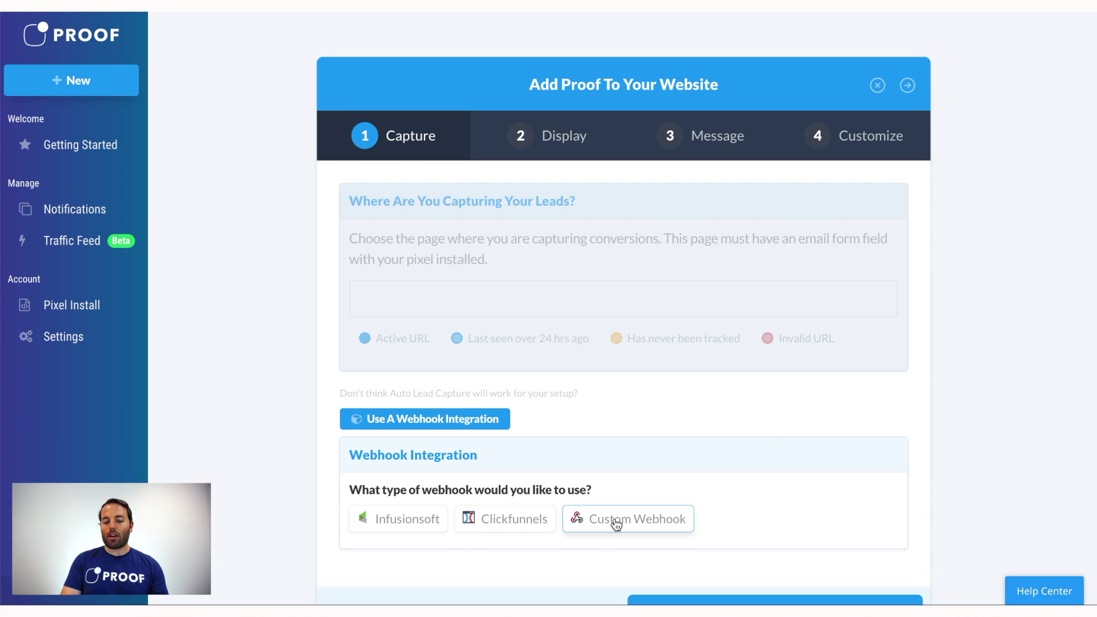
click(398, 422)
click(397, 422)
click(399, 418)
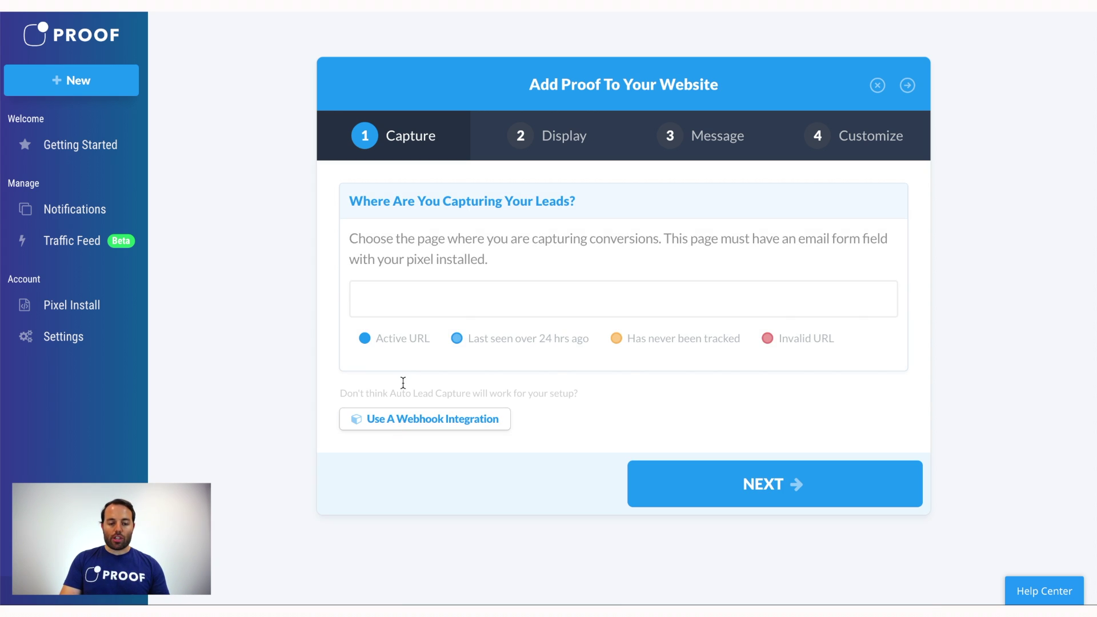
- Choose imaginesurfaces.com/contact as the page that captures leads and continue to the Display stage
click(437, 305)
scroll(441, 381, down, 5)
scroll(440, 382, down, 5)
scroll(441, 382, up, 10)
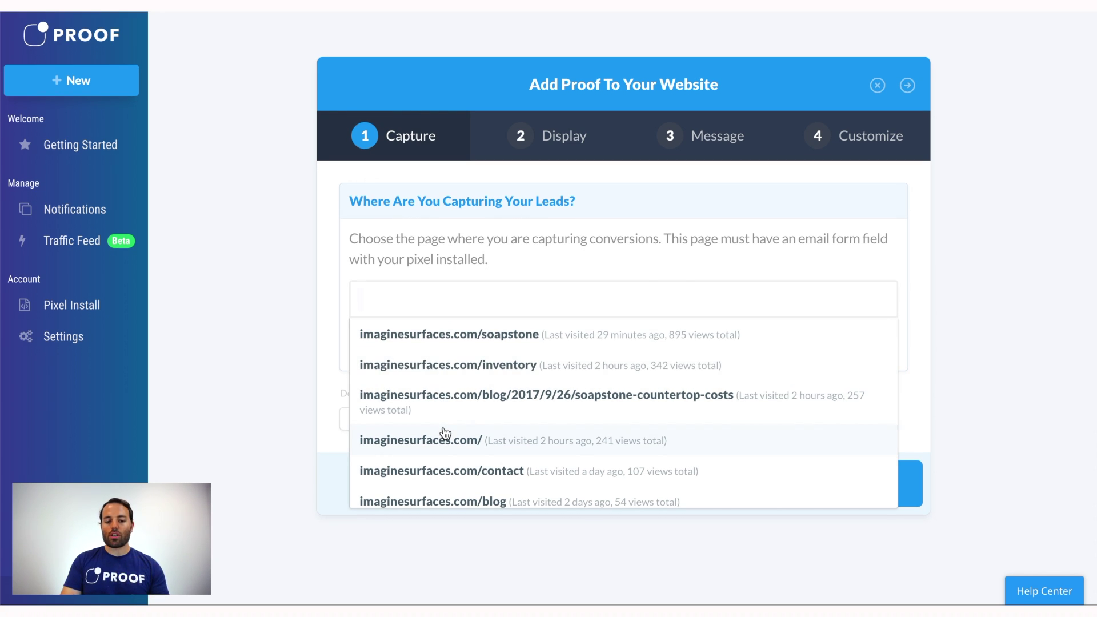
scroll(445, 433, down, 3)
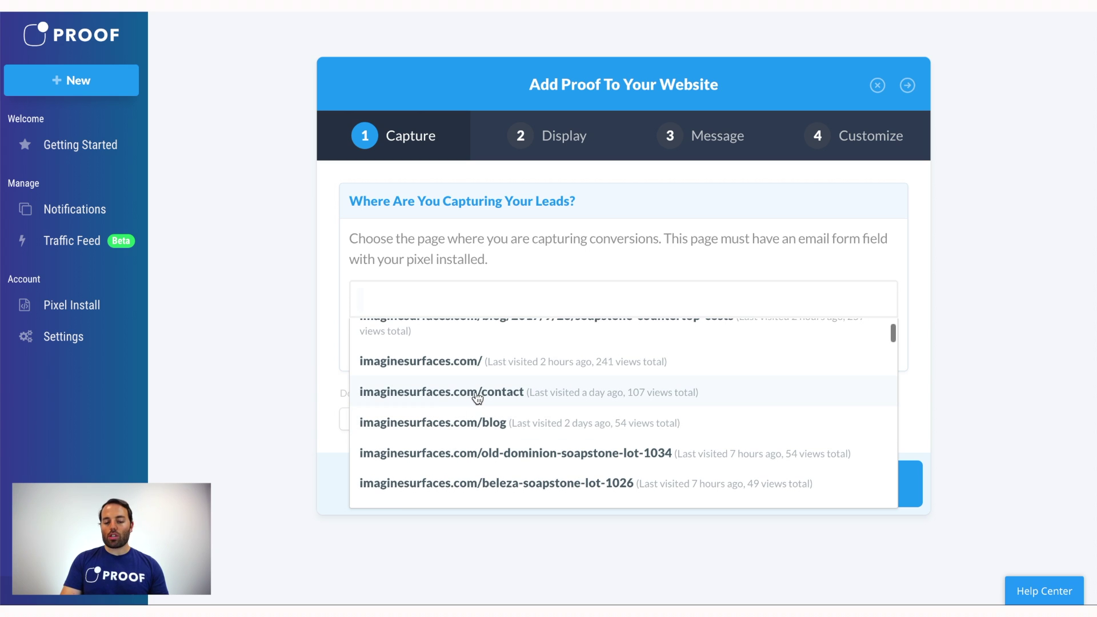
click(476, 394)
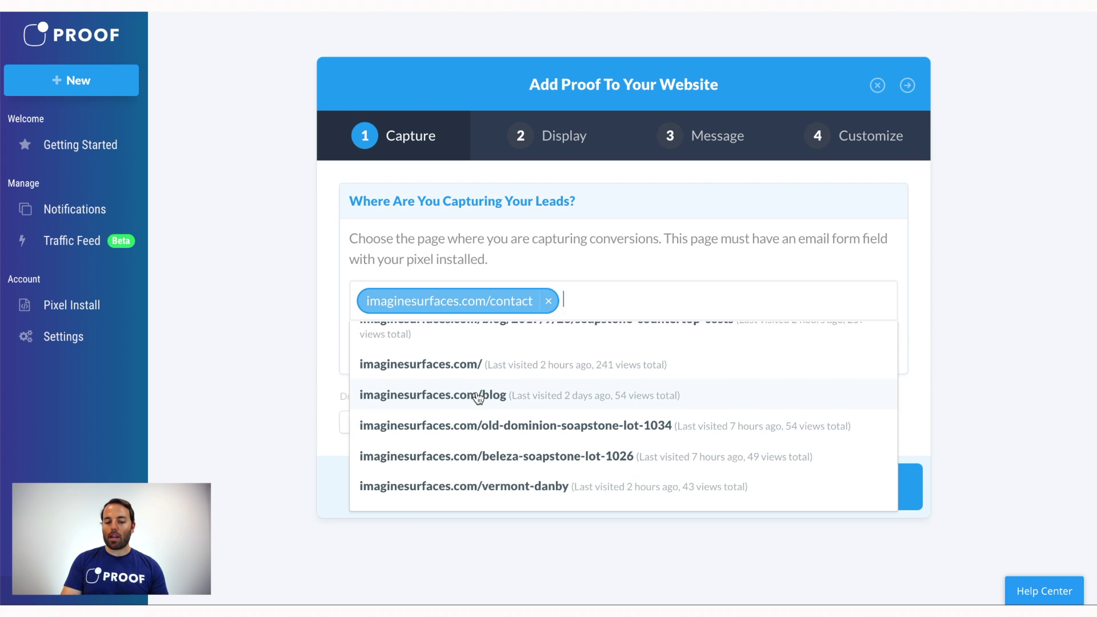
click(526, 239)
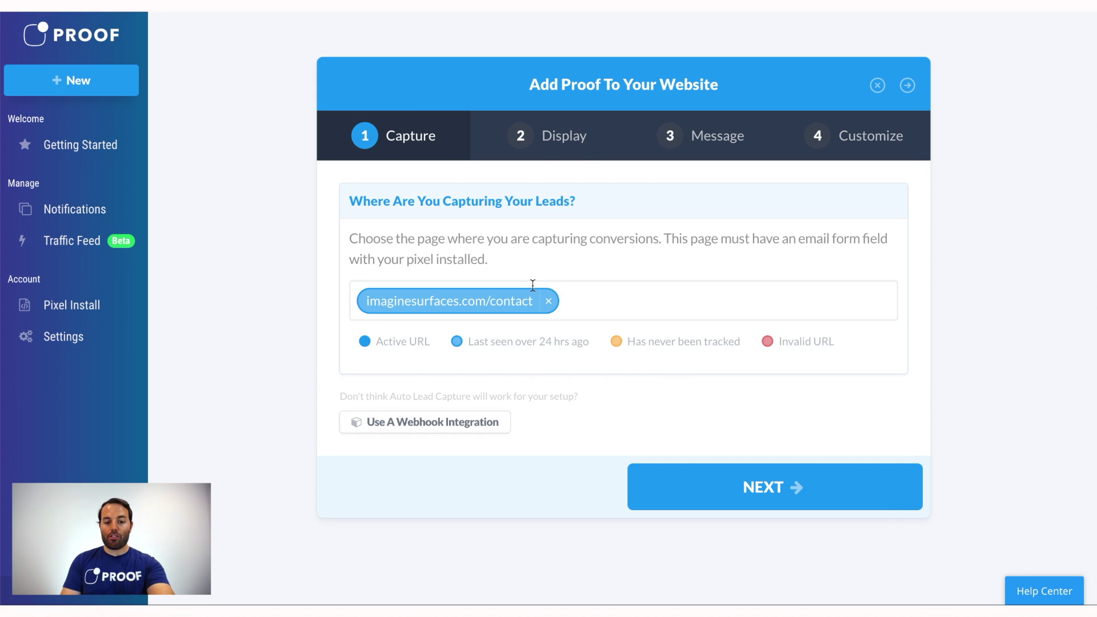
click(712, 497)
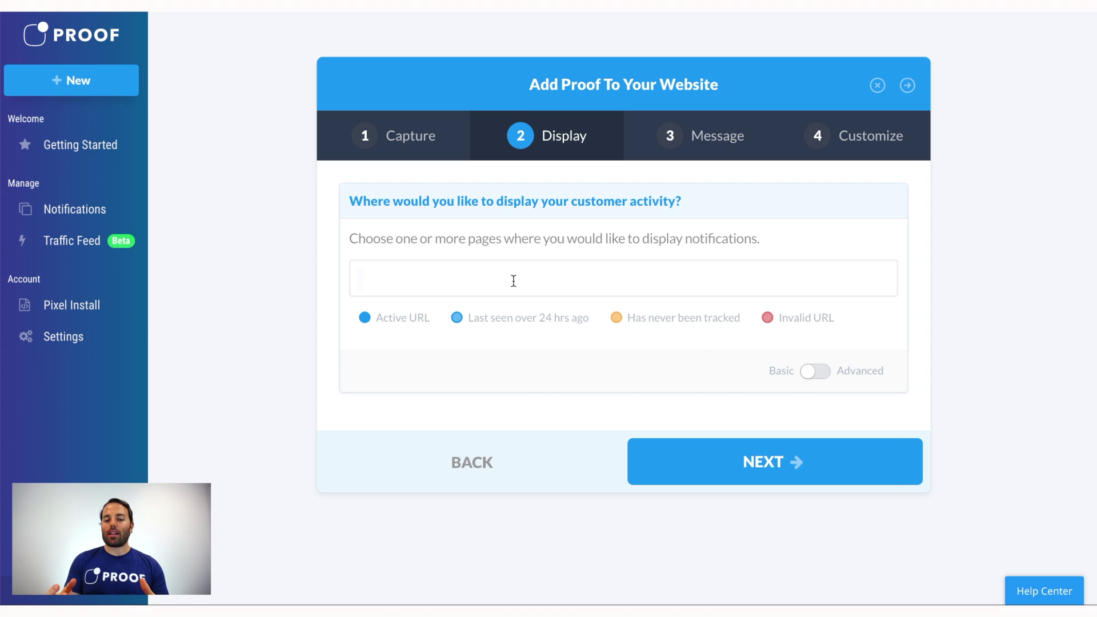
- Set the notification to display on imaginesurfaces.com/inventory, imaginesurfaces.com/ and imaginesurfaces.com/blog, and continue to the Message stage
click(513, 280)
scroll(510, 393, down, 3)
scroll(515, 395, up, 3)
click(524, 346)
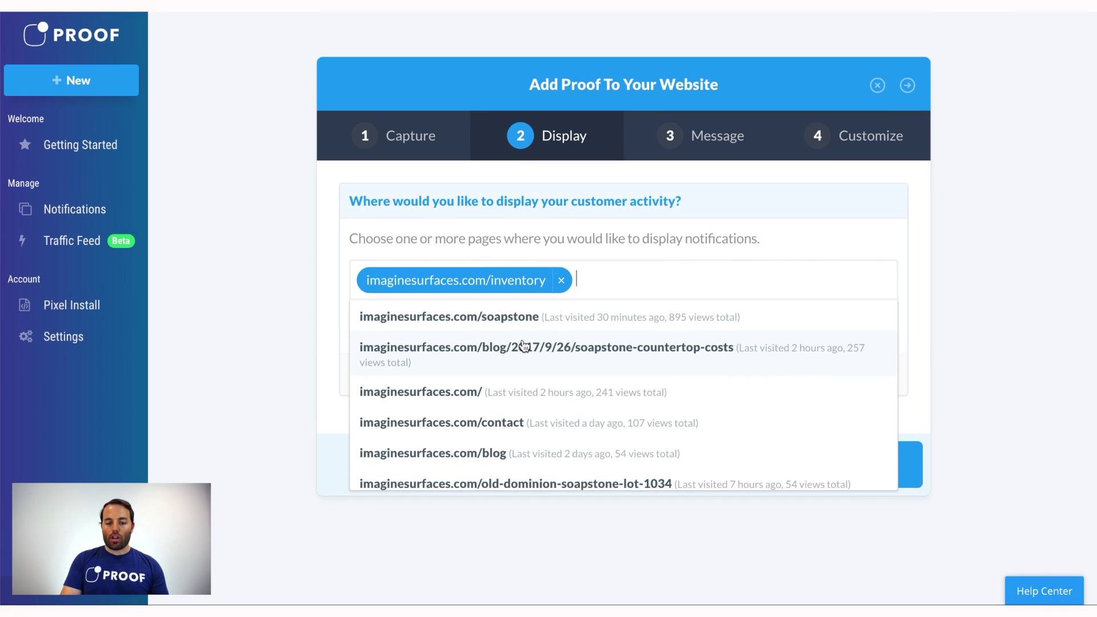
click(514, 394)
click(530, 418)
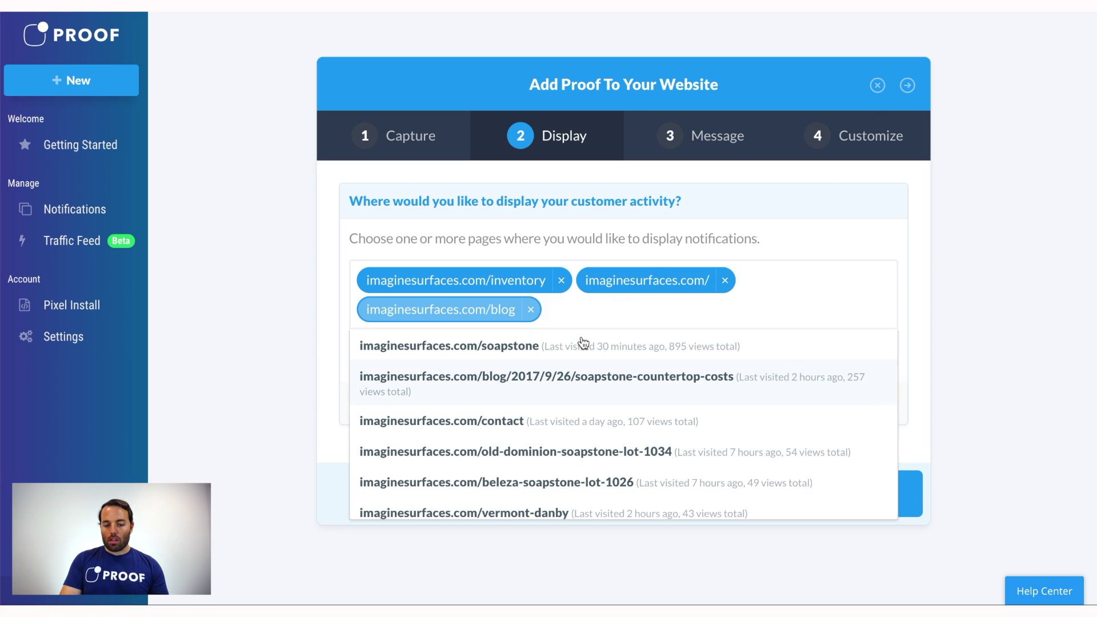
scroll(588, 398, down, 5)
scroll(587, 396, up, 4)
click(703, 239)
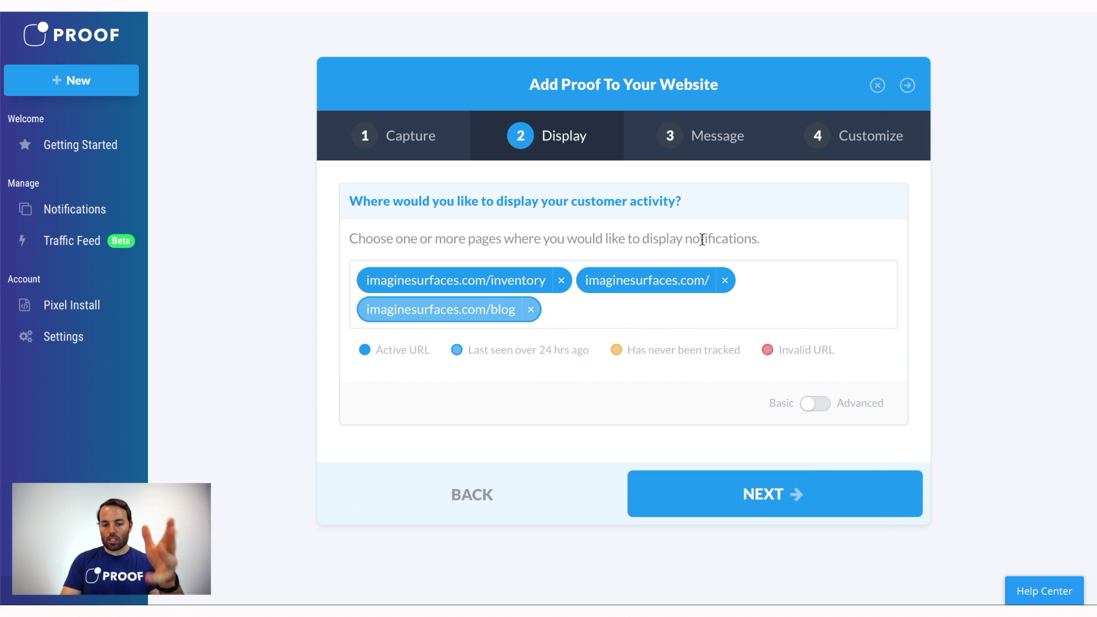
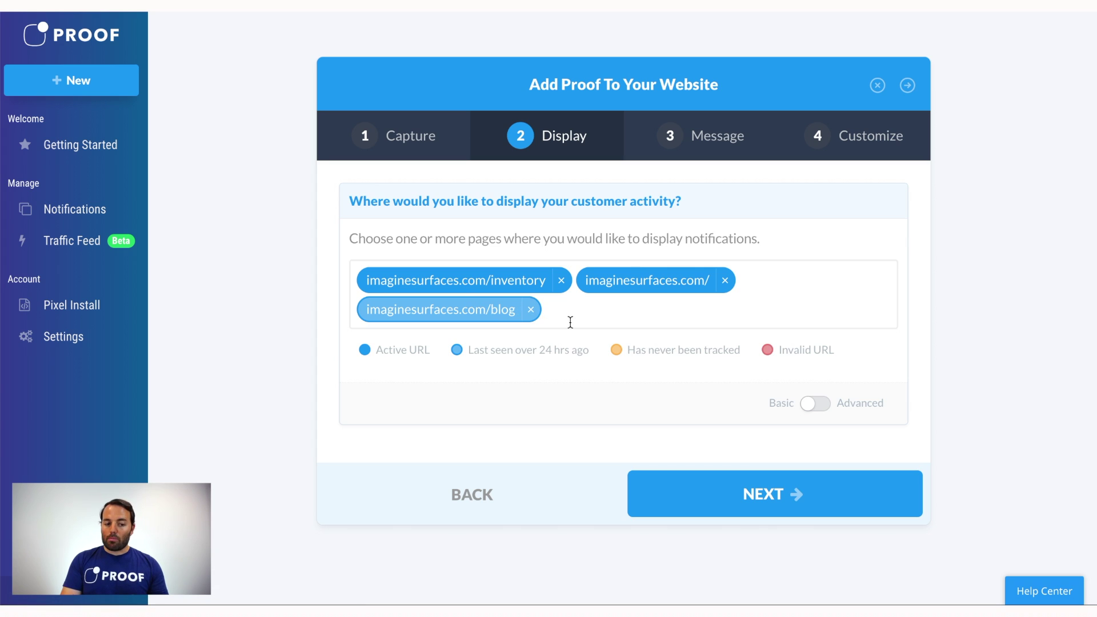
click(705, 480)
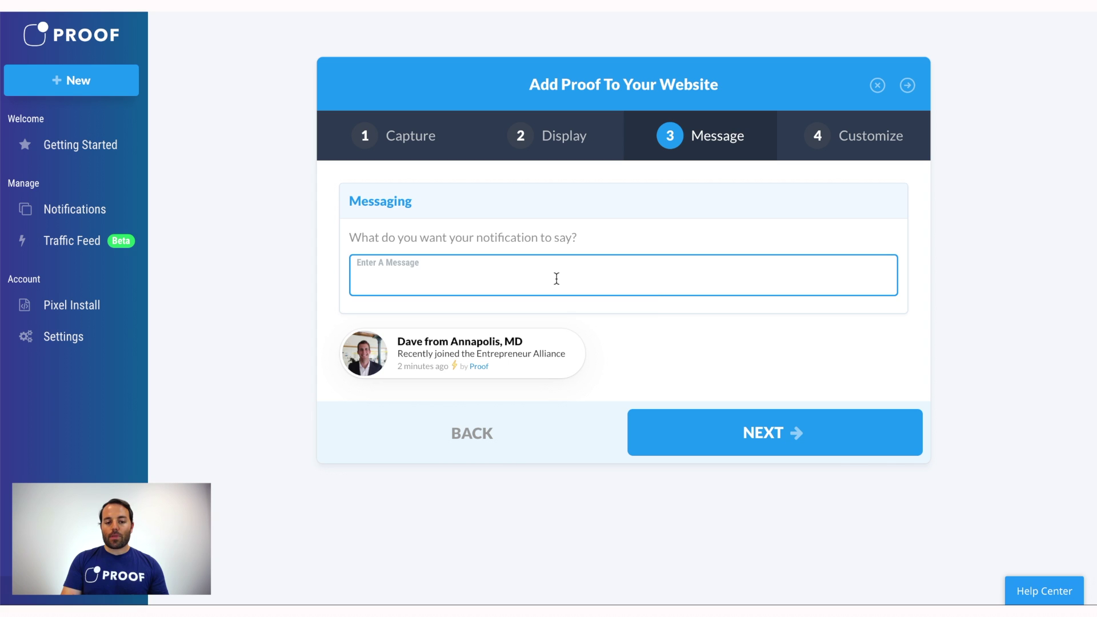
- Set the notification message to the suggested "Recently downloaded the 5-step guide..." and continue to the Customize stage
text(Rec)
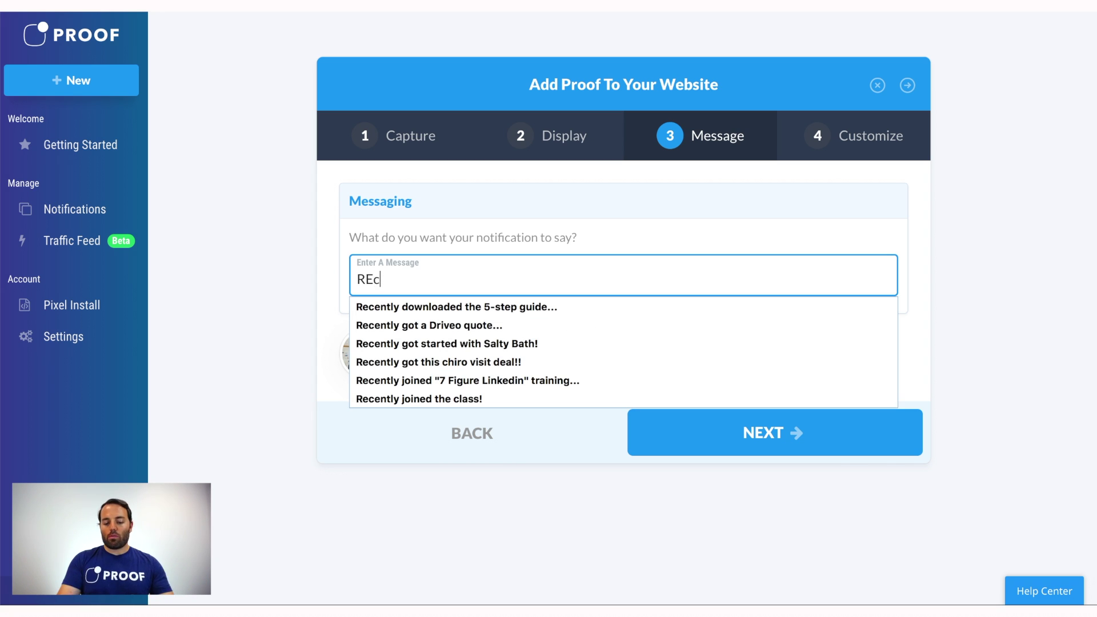
key(BackSpace)
key(BackSpace)
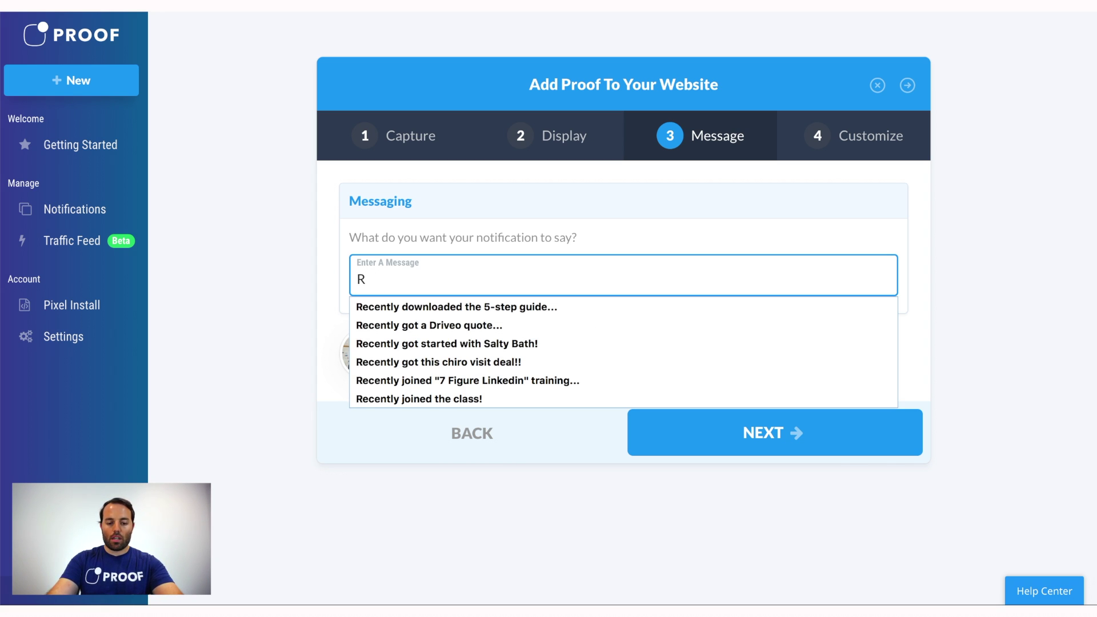
key(Down)
key(Return)
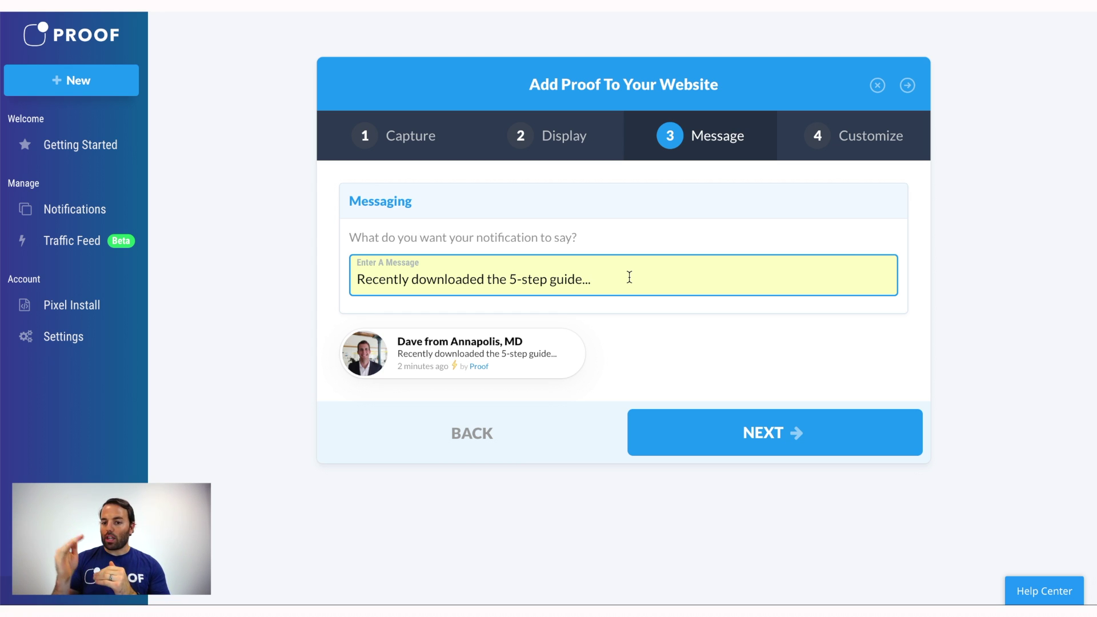
click(703, 426)
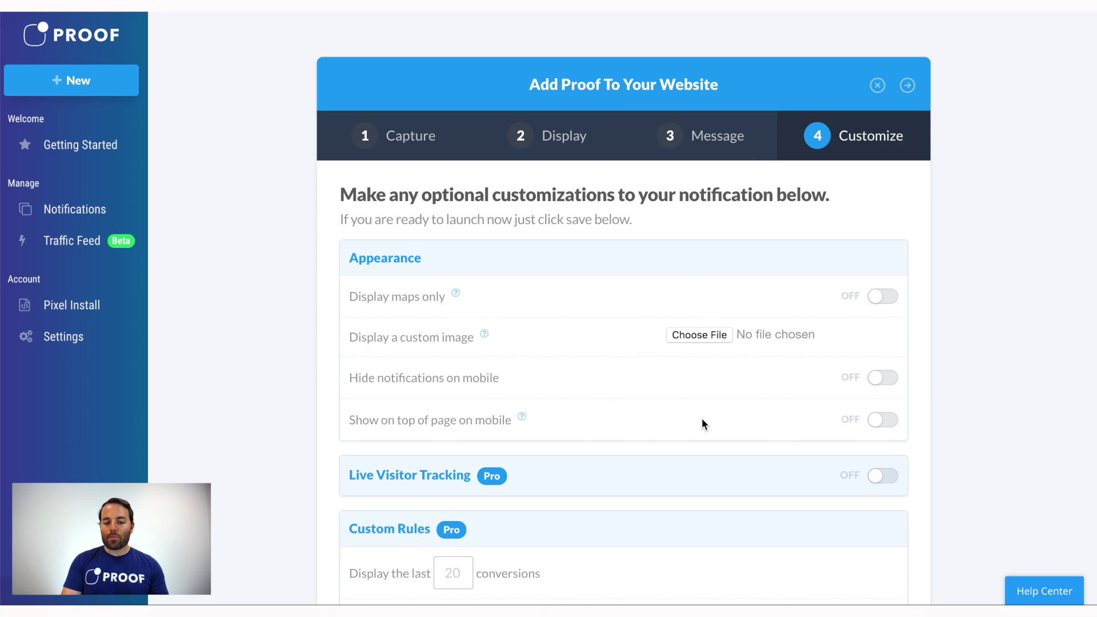
- Turn on Live Visitor Tracking for the notification and refer to the visitors as "marketers"
scroll(766, 220, down, 1)
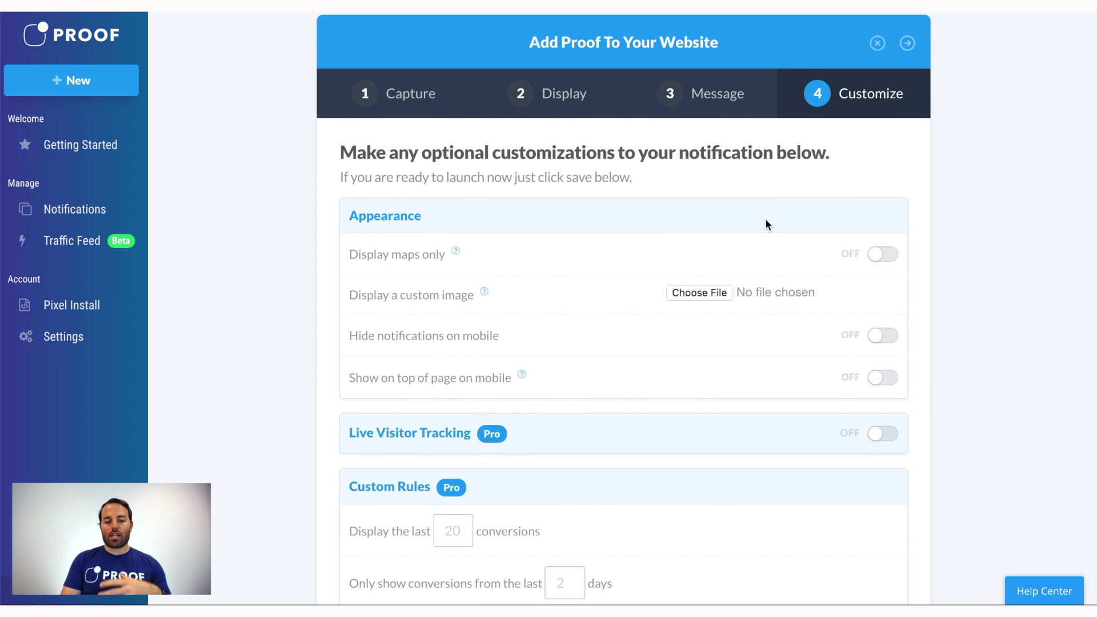
scroll(766, 220, down, 1)
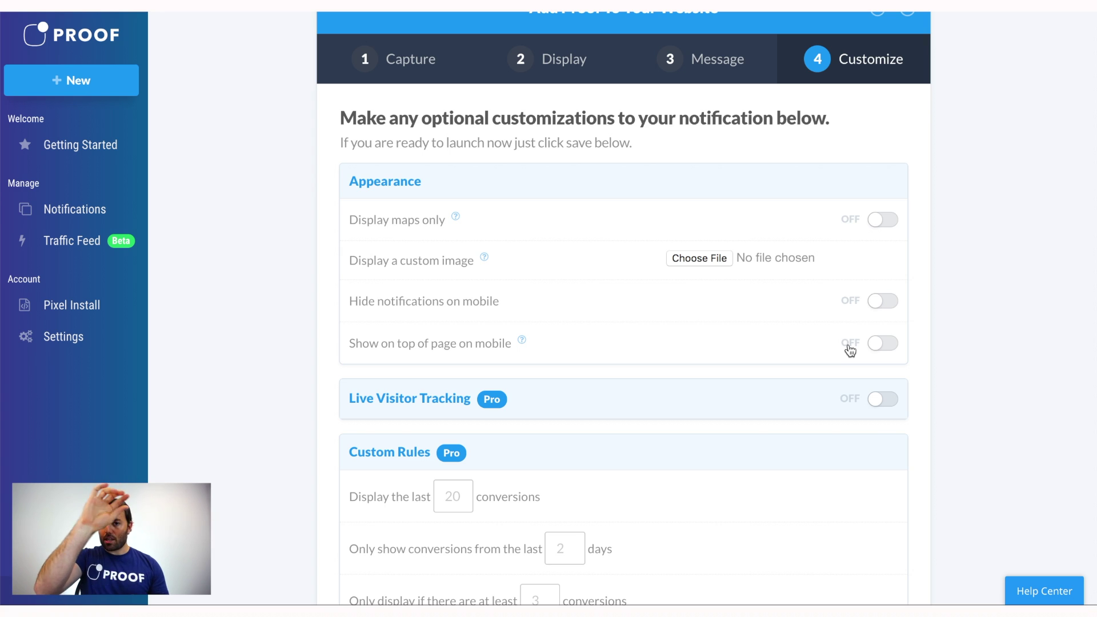
scroll(850, 350, down, 3)
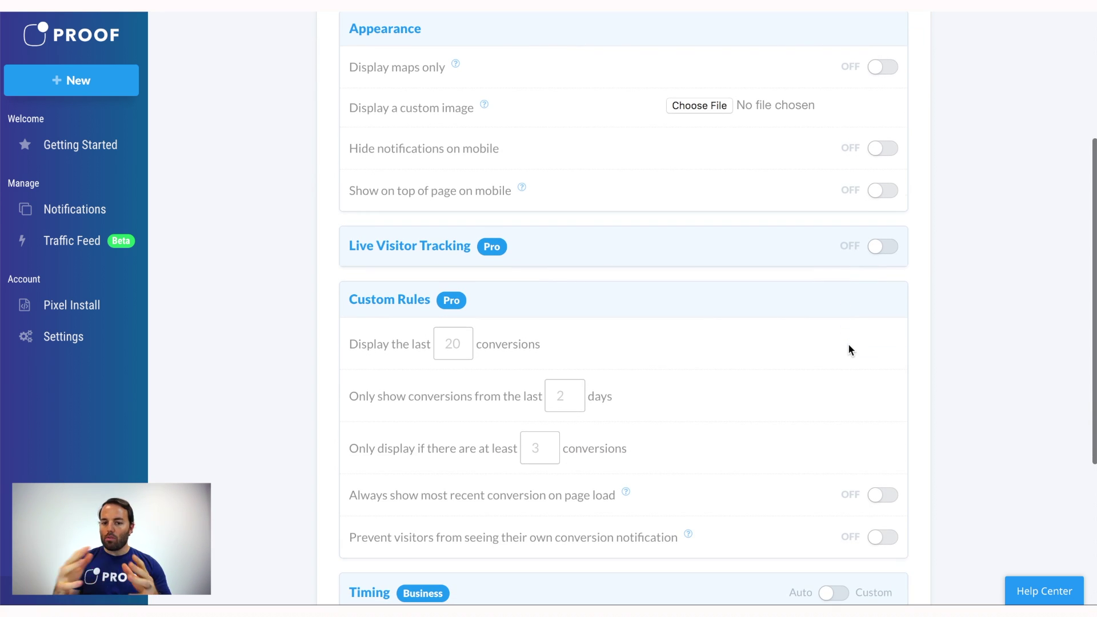
click(878, 247)
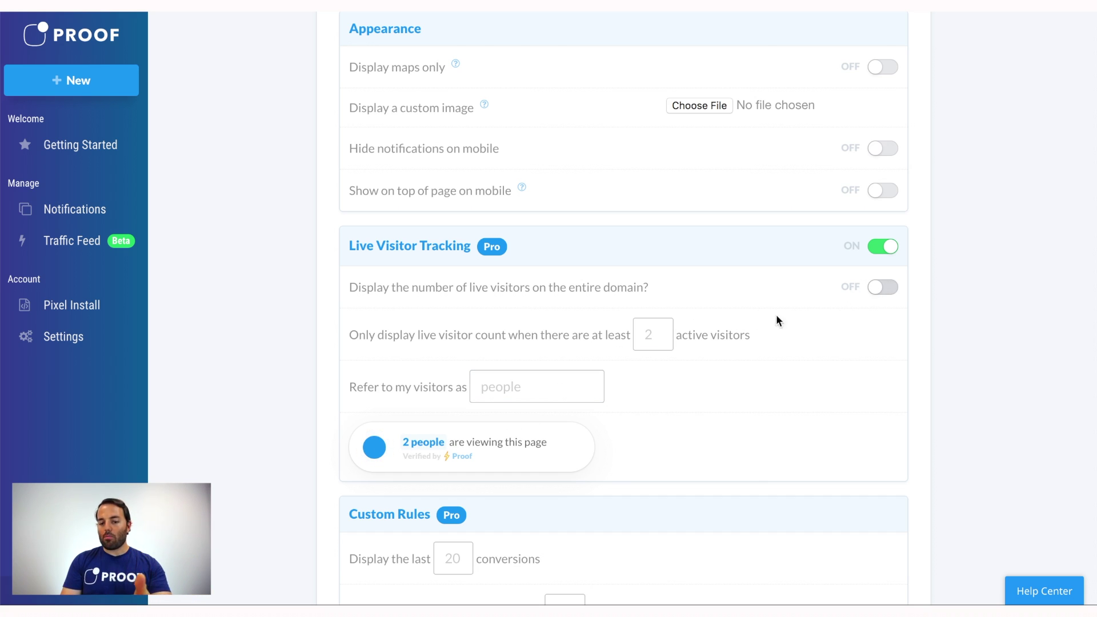
click(651, 334)
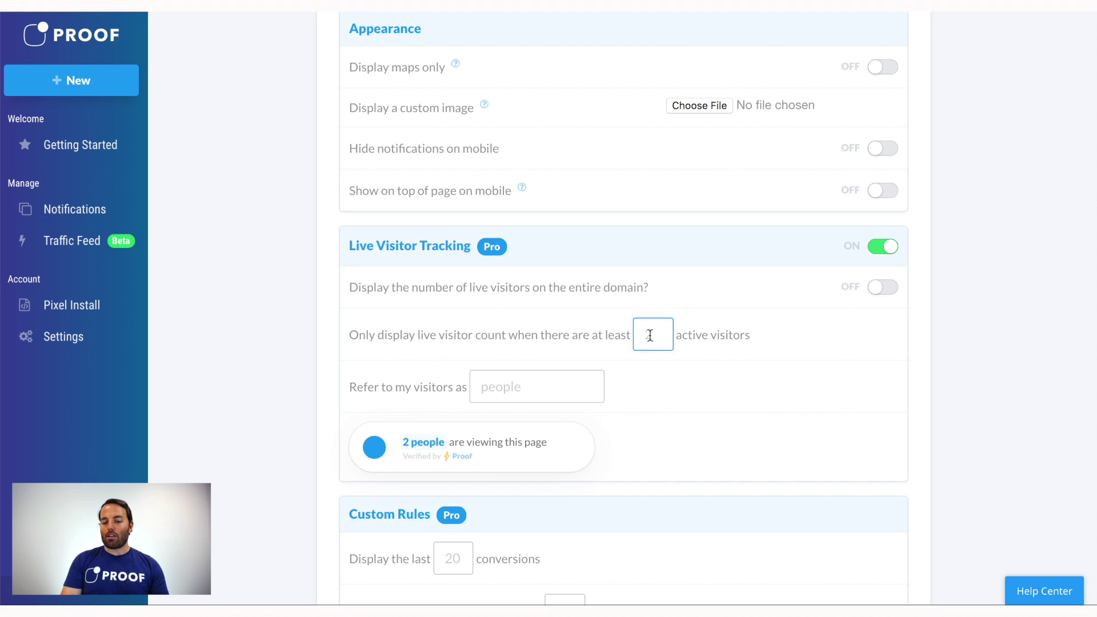
click(557, 375)
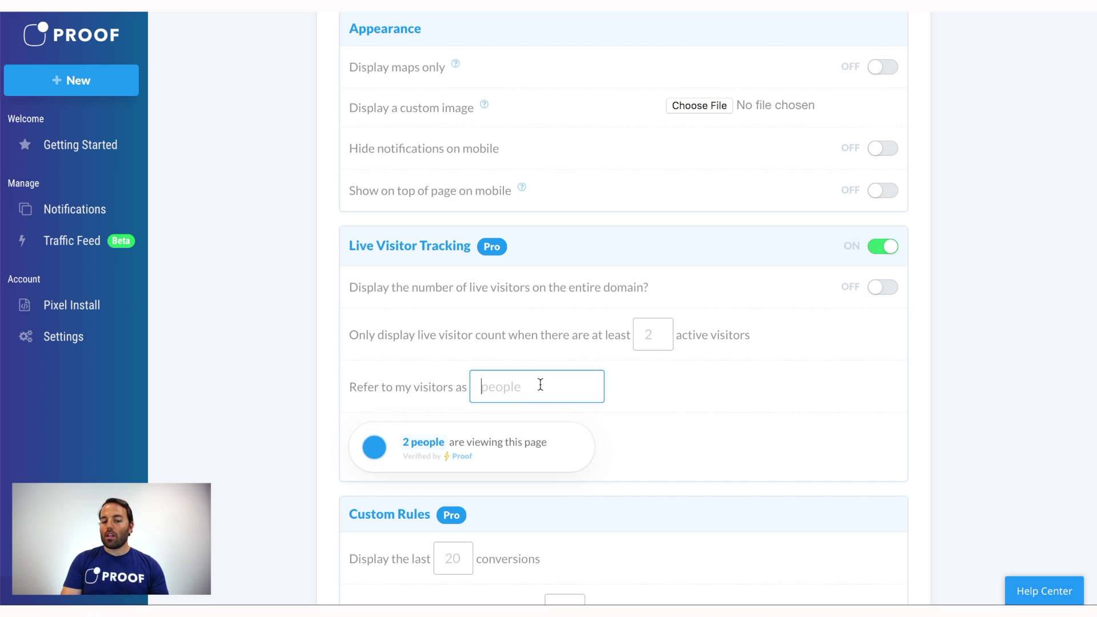
text(marketers)
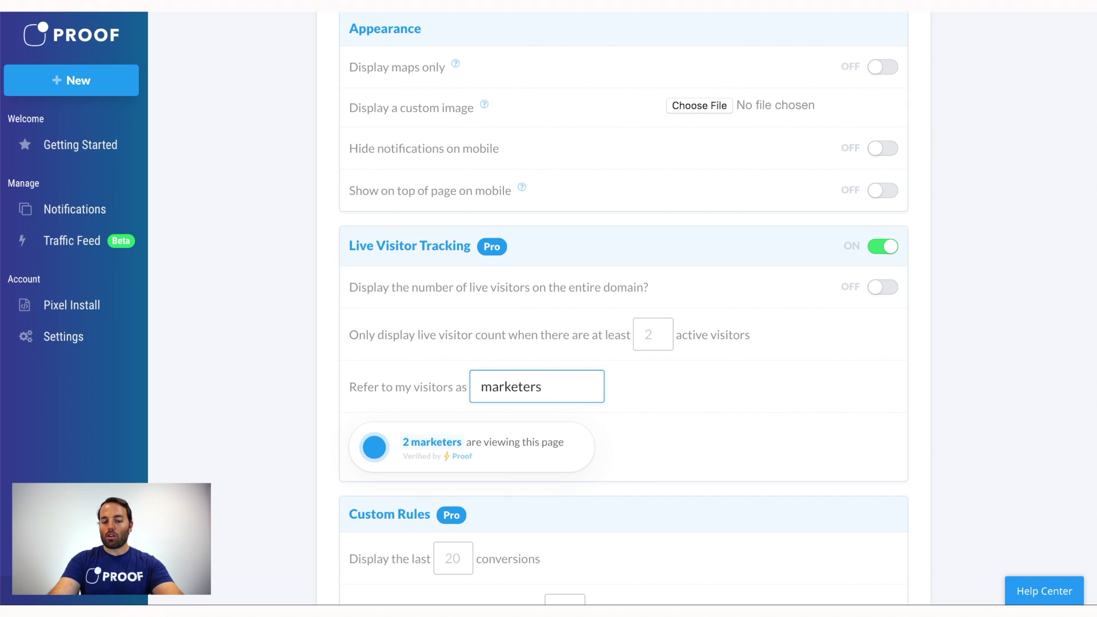
- Examine the Custom Rules and try out preventing visitors from seeing their own conversion notification, leaving that rule off
scroll(660, 349, down, 7)
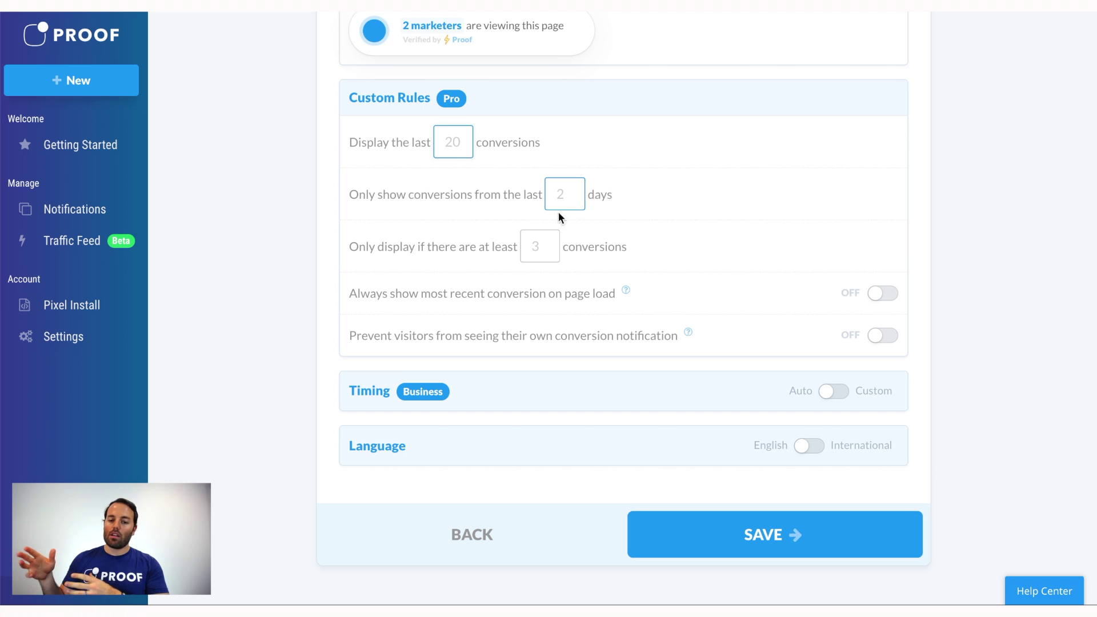
click(540, 245)
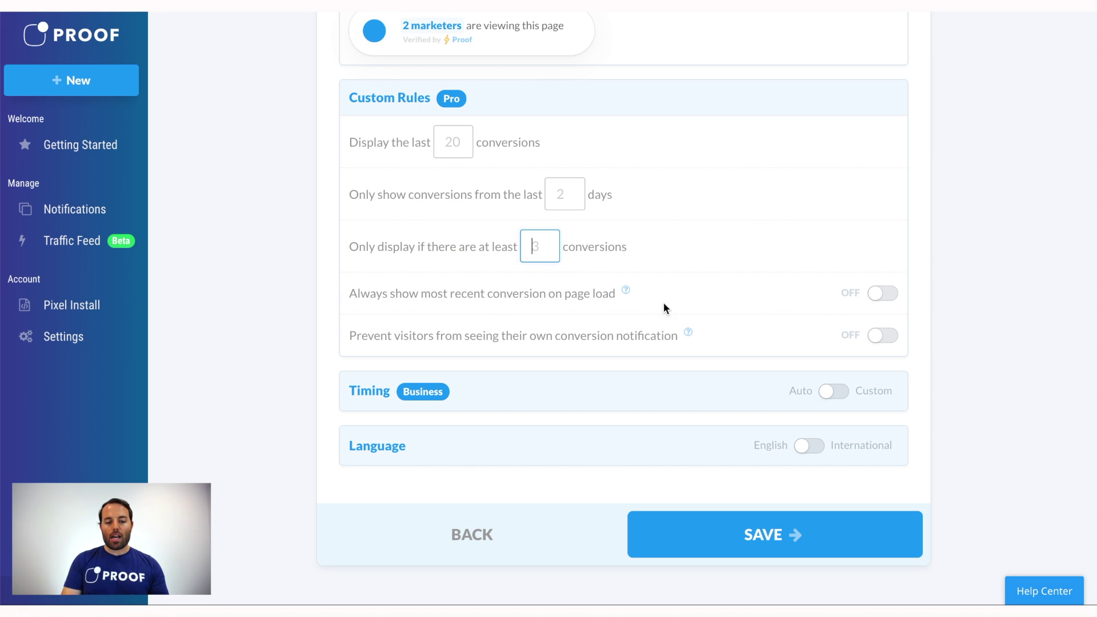
click(873, 341)
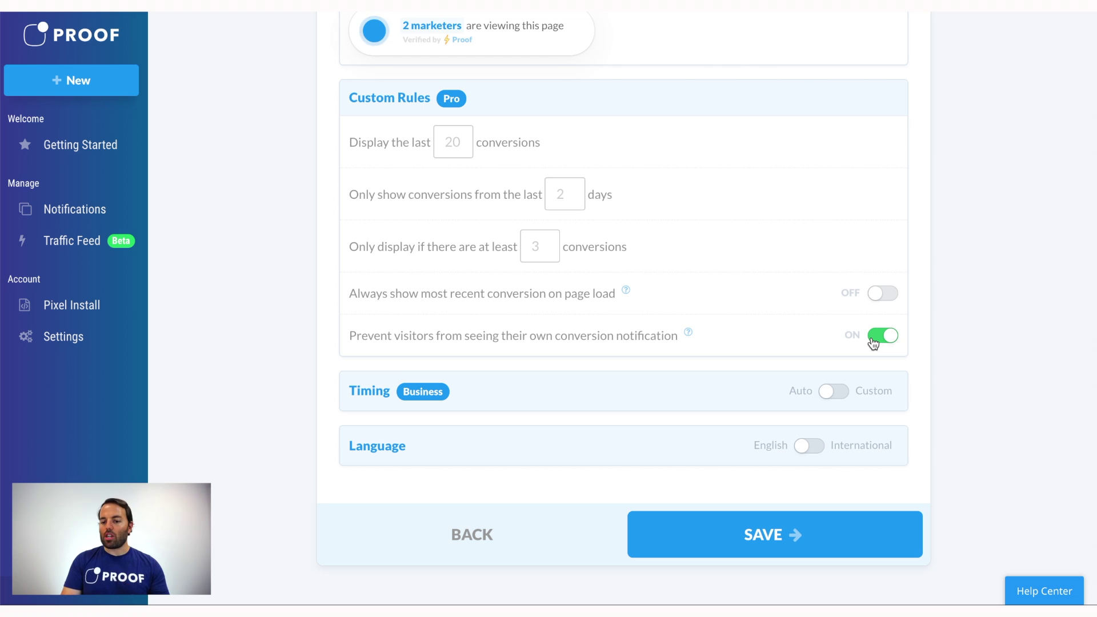
click(873, 341)
- Switch Timing to Custom with a delay before the first notification of 20, a display time of 5 and a spacing of 15
scroll(732, 303, down, 1)
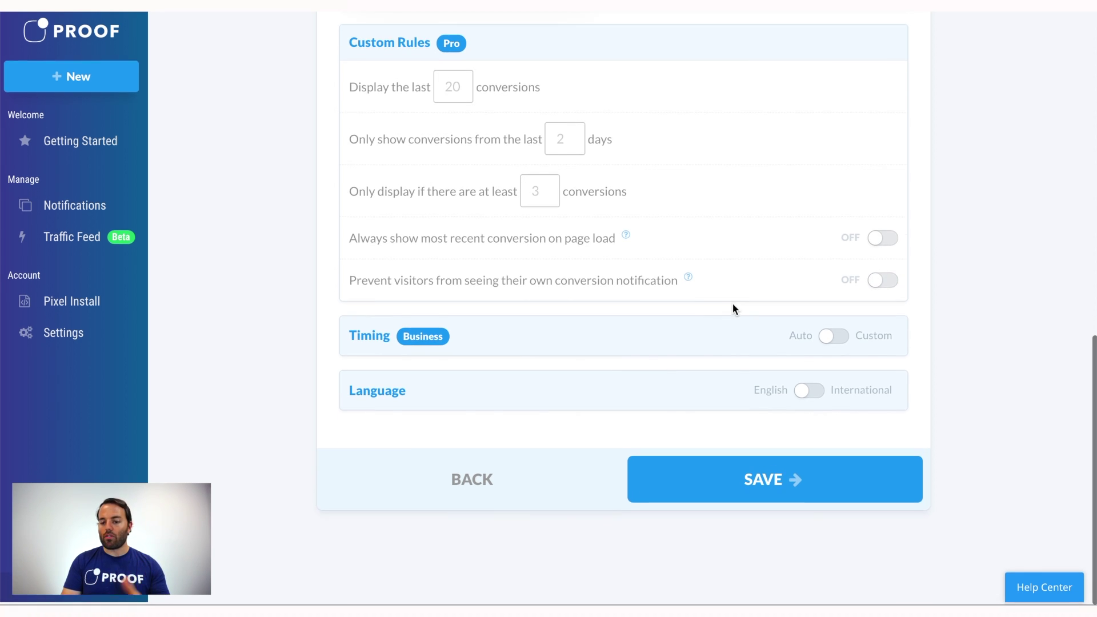
click(830, 341)
scroll(662, 402, down, 1)
scroll(663, 402, down, 2)
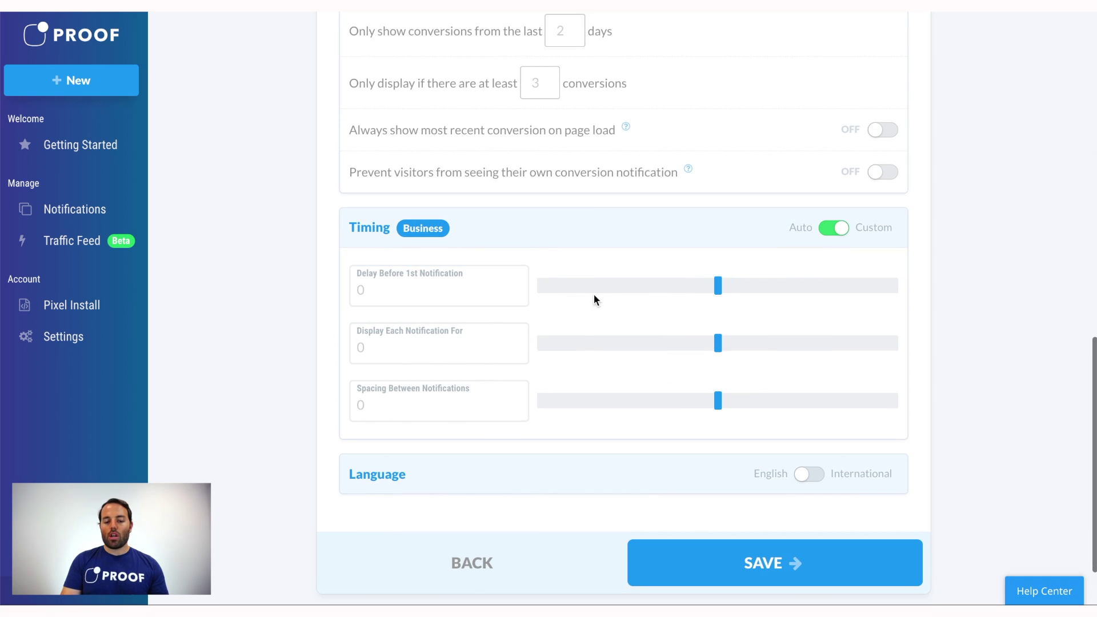
click(409, 290)
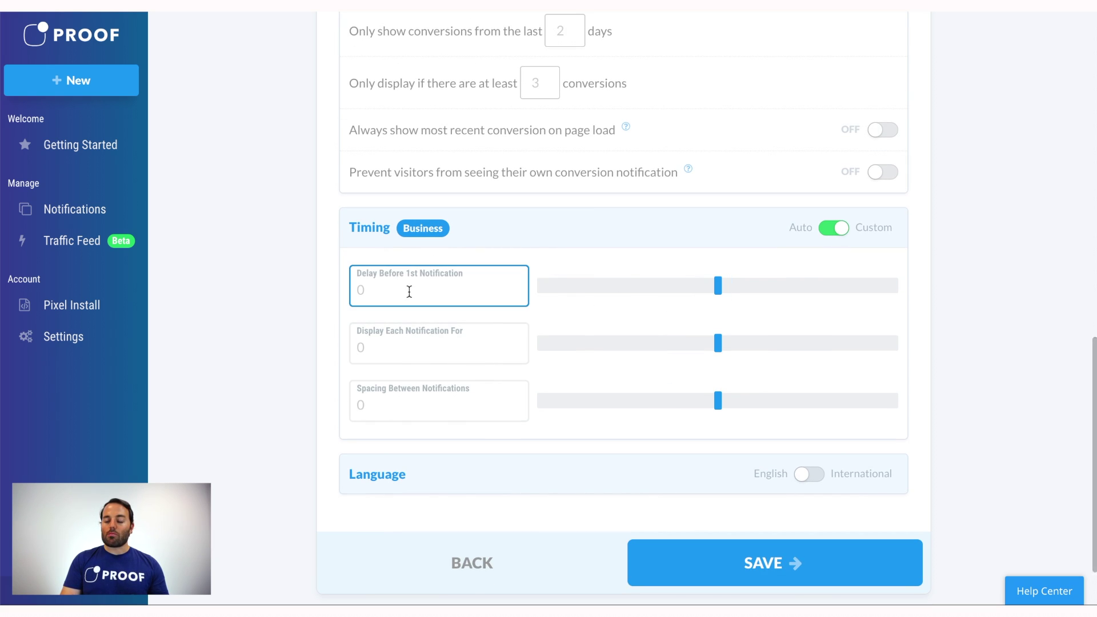
text(20)
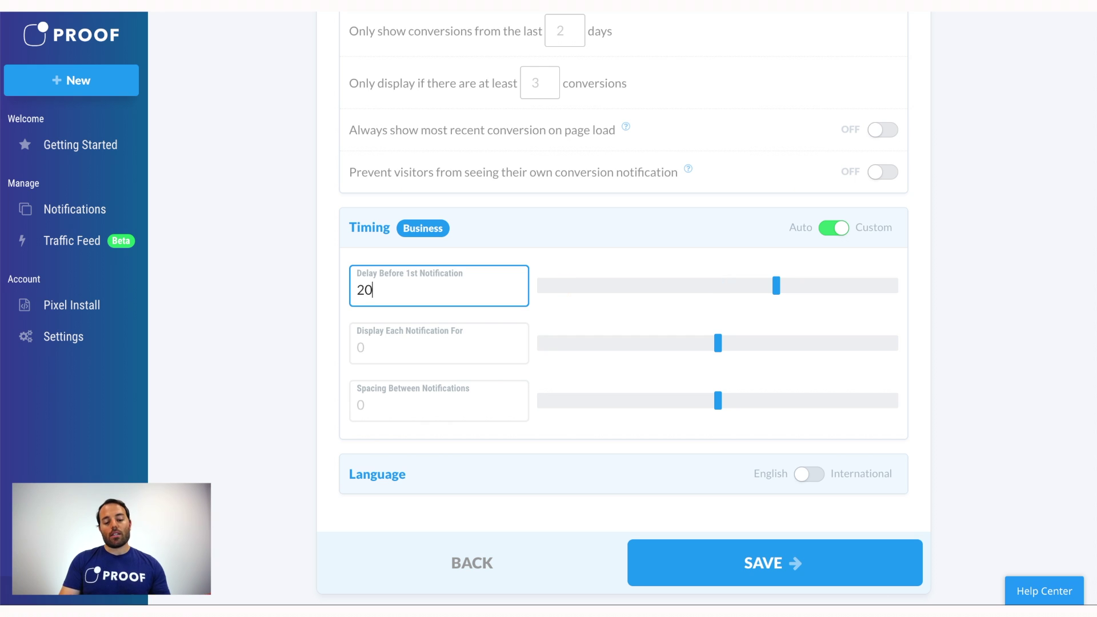
click(405, 341)
text(5)
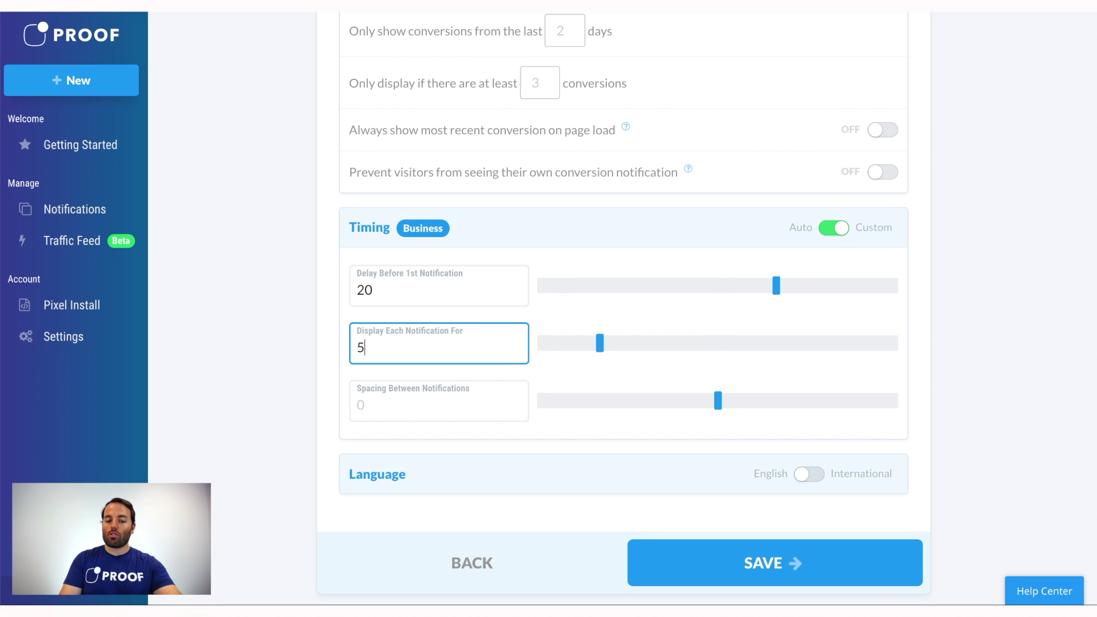
click(397, 400)
text(15)
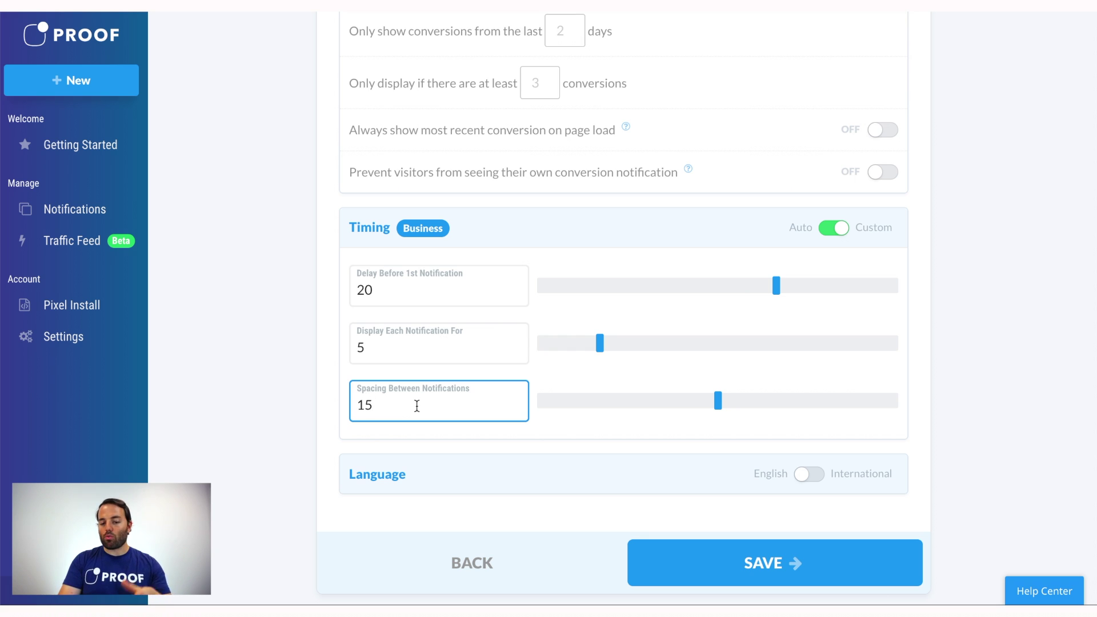
- Clear the delay, display time and spacing values and return Timing to Auto
click(404, 296)
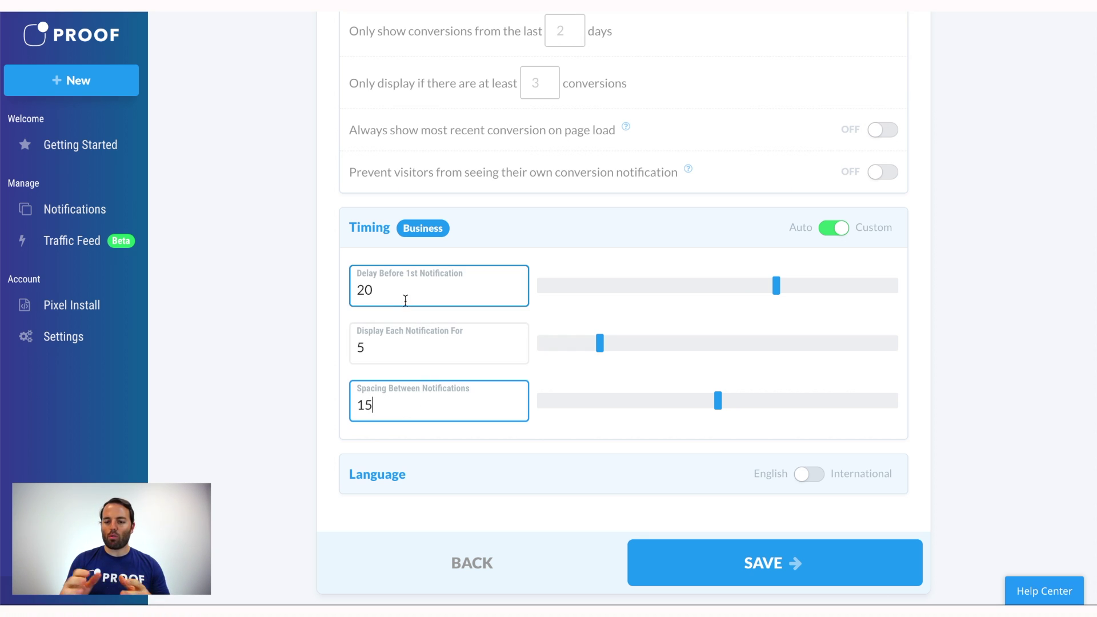
double_click(404, 296)
key(BackSpace)
click(410, 339)
double_click(400, 345)
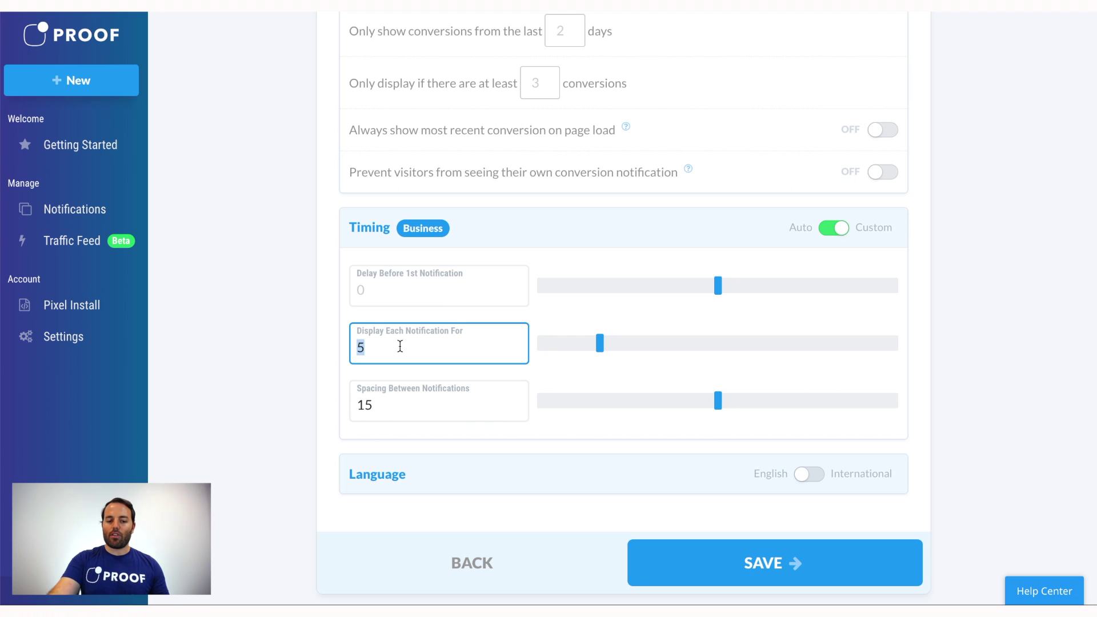
key(BackSpace)
click(398, 405)
double_click(396, 406)
key(BackSpace)
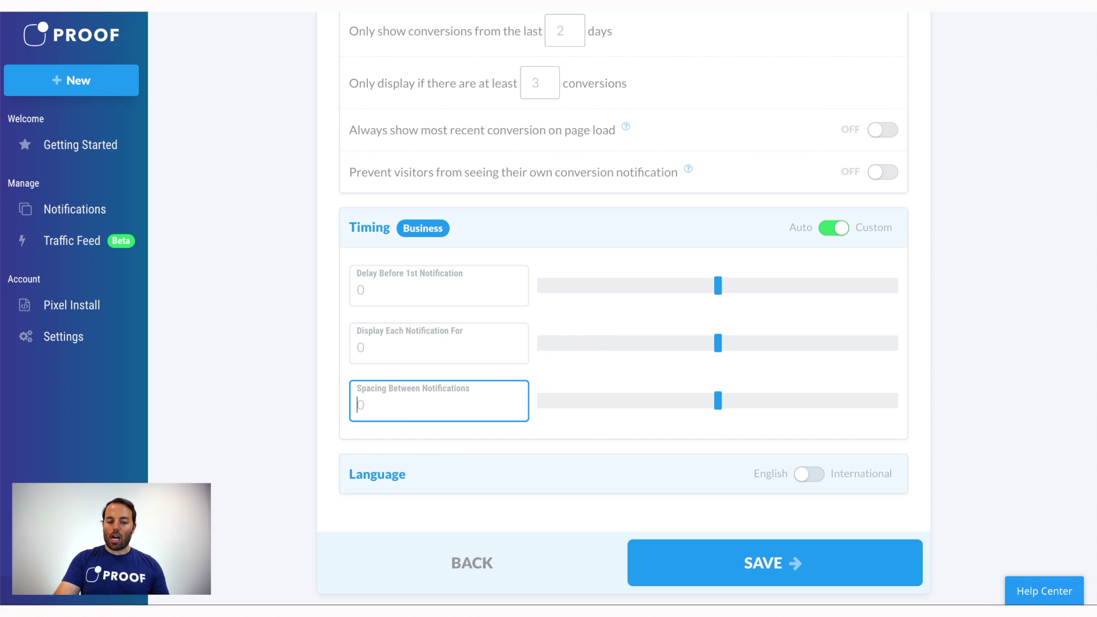
click(835, 228)
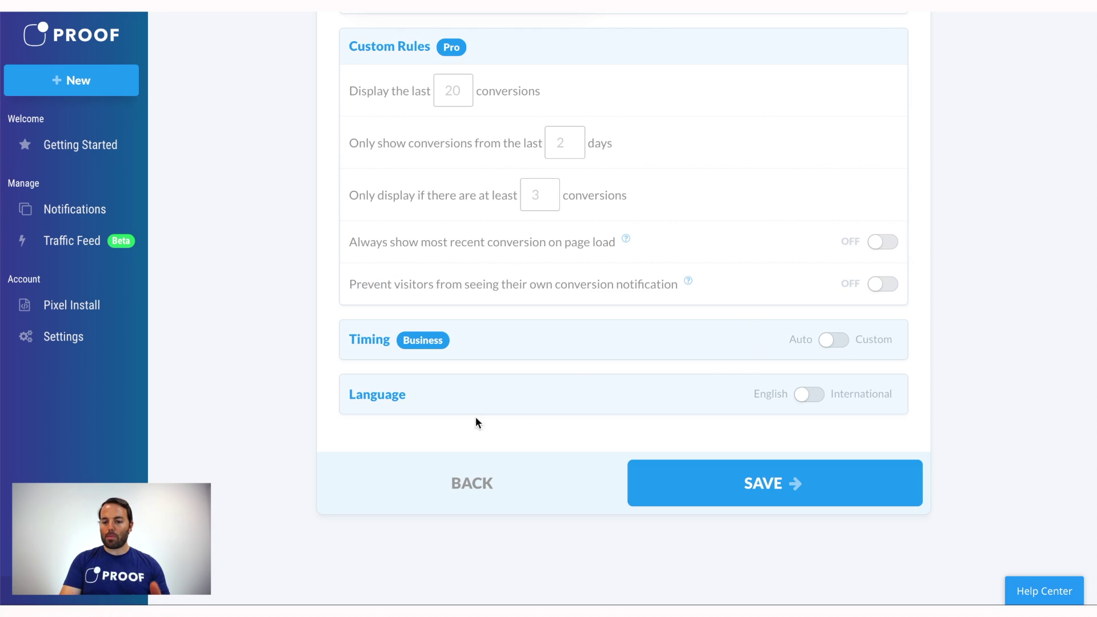
- Examine the International language translation fields, return the language to English and review the customization options
click(808, 394)
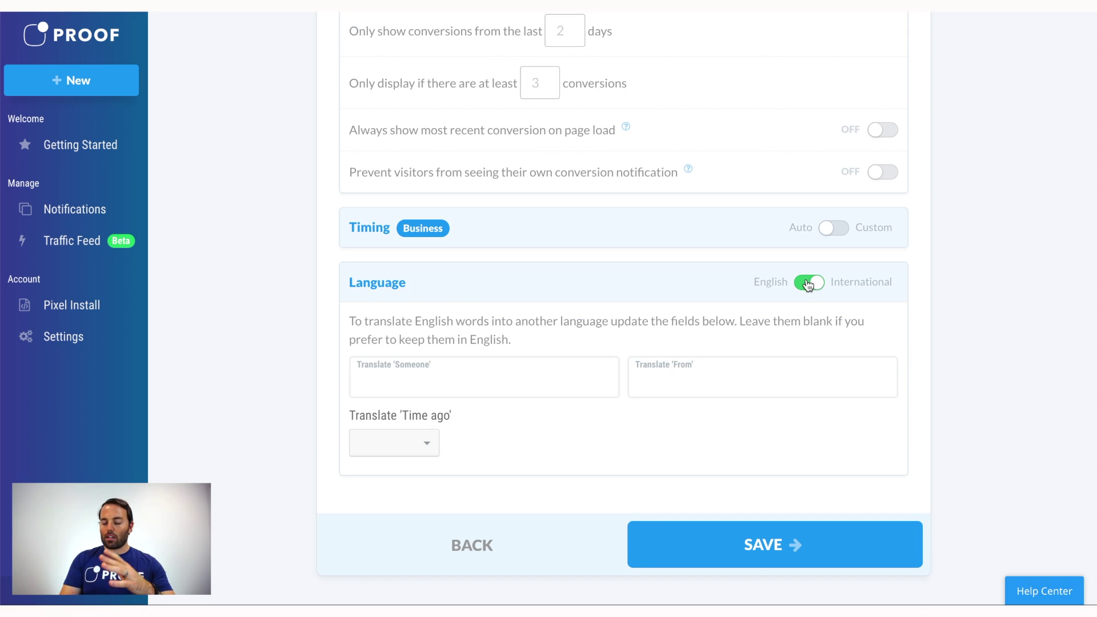
click(806, 284)
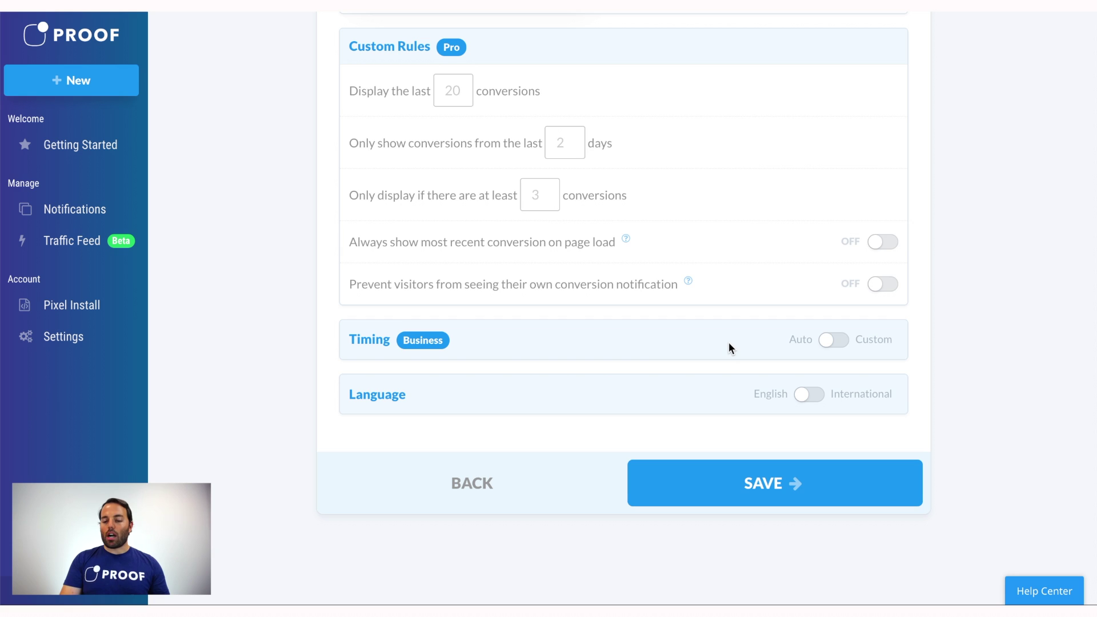
scroll(729, 345, up, 10)
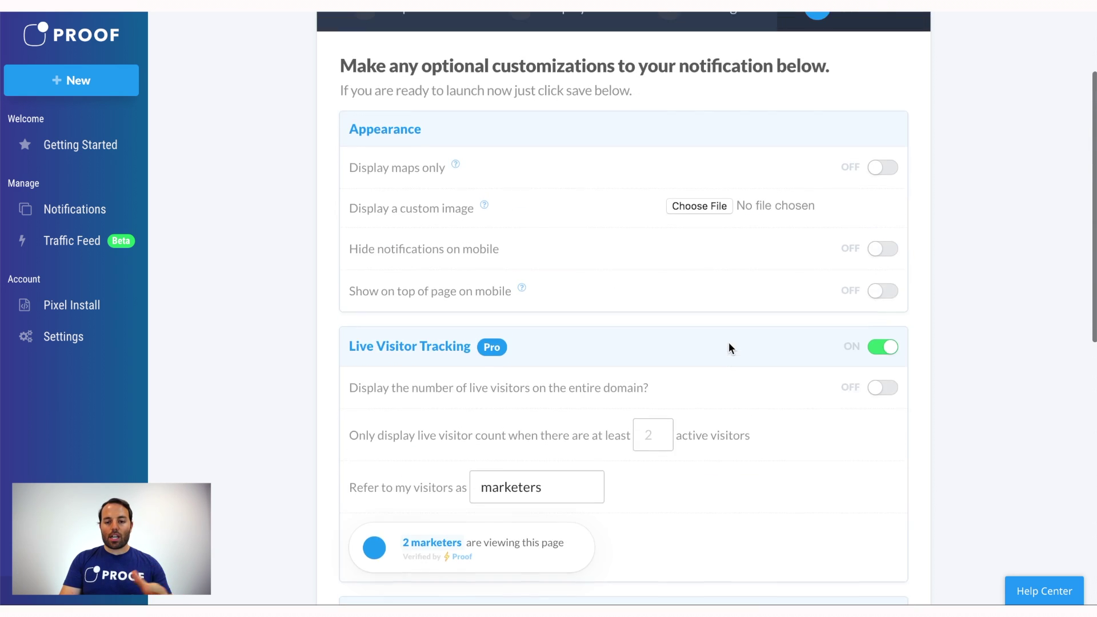
scroll(729, 348, up, 1)
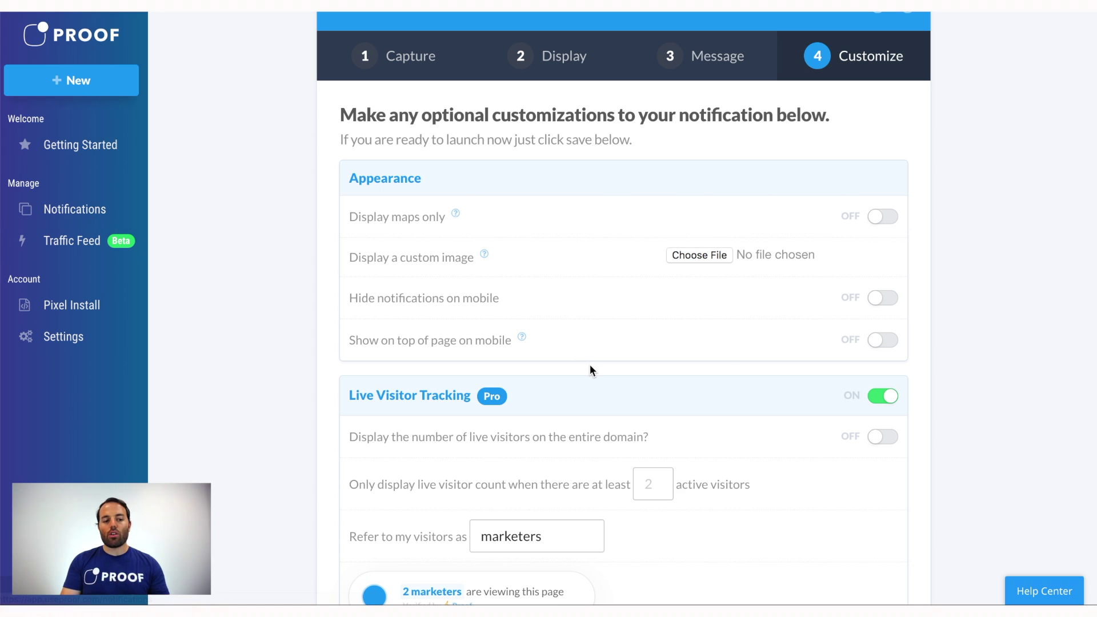
scroll(592, 370, down, 7)
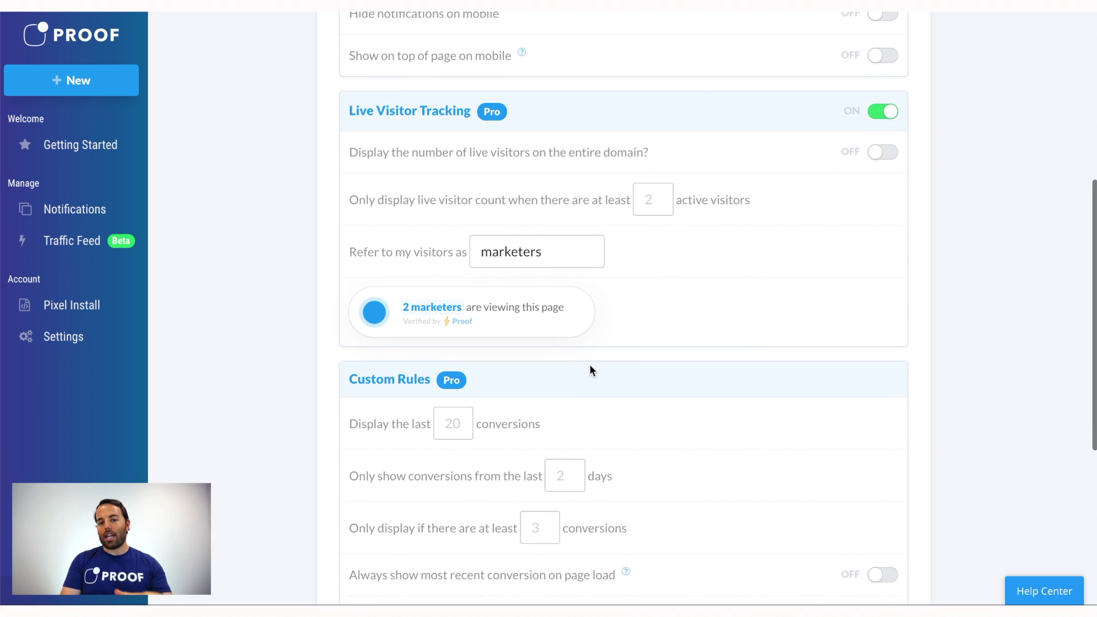
scroll(590, 369, down, 4)
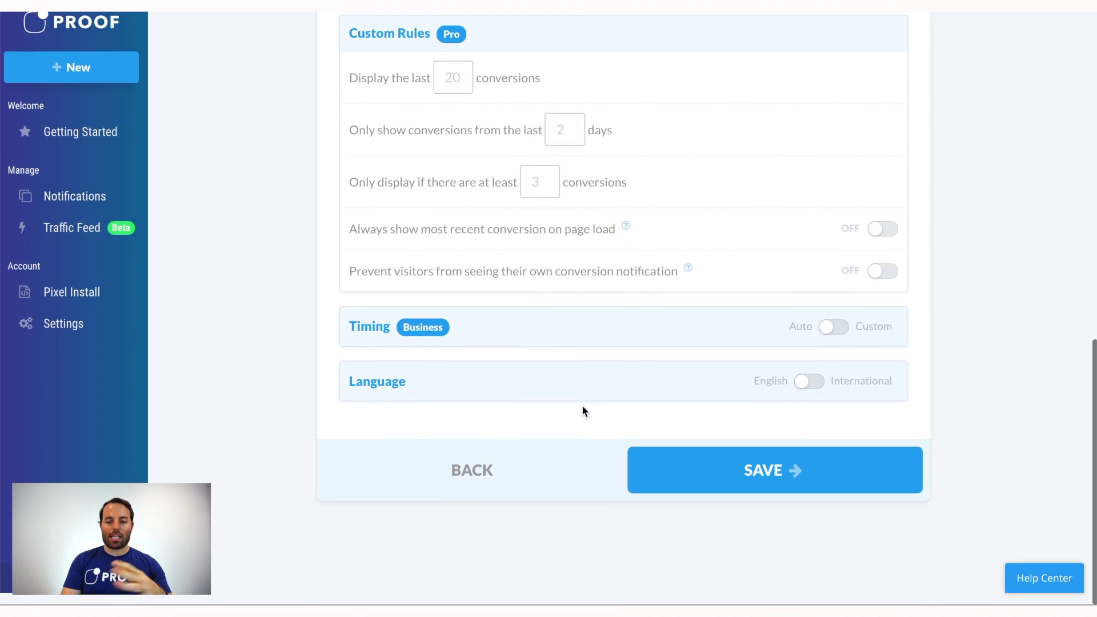
- Save the customizations and launch the notification under the internal name "LEAD Magnet - Contact"
click(811, 494)
click(625, 272)
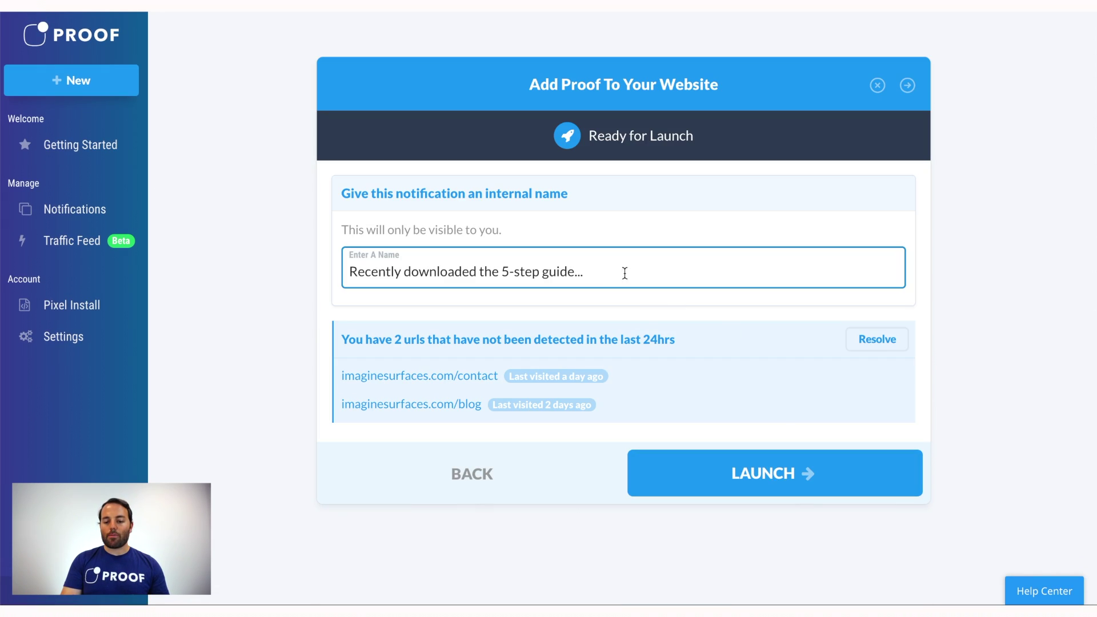
triple_click(535, 277)
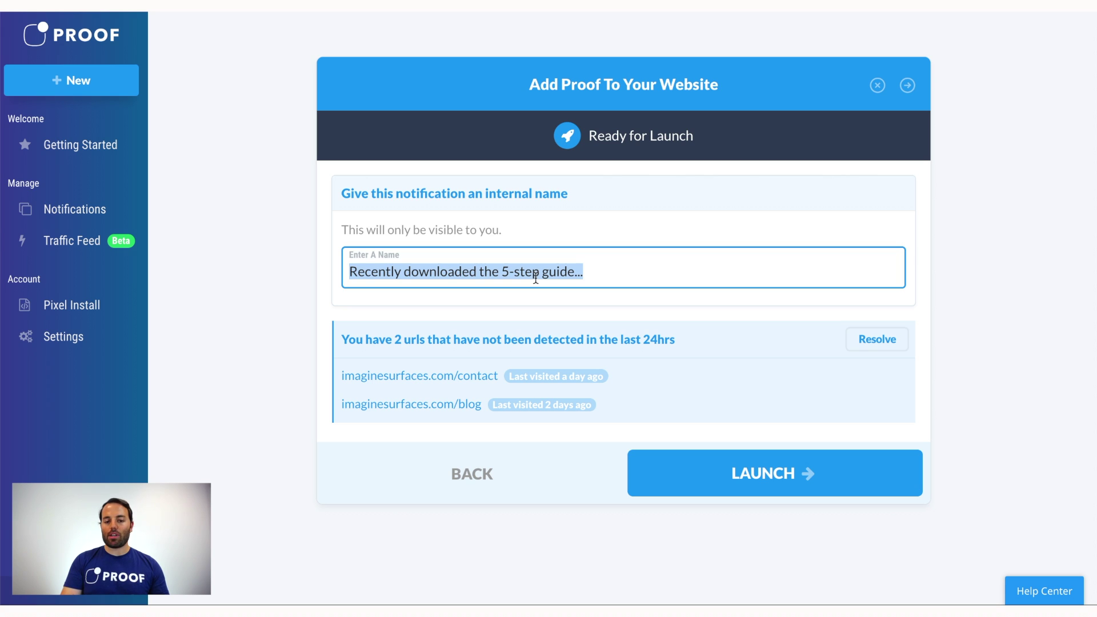
text(LEAD )
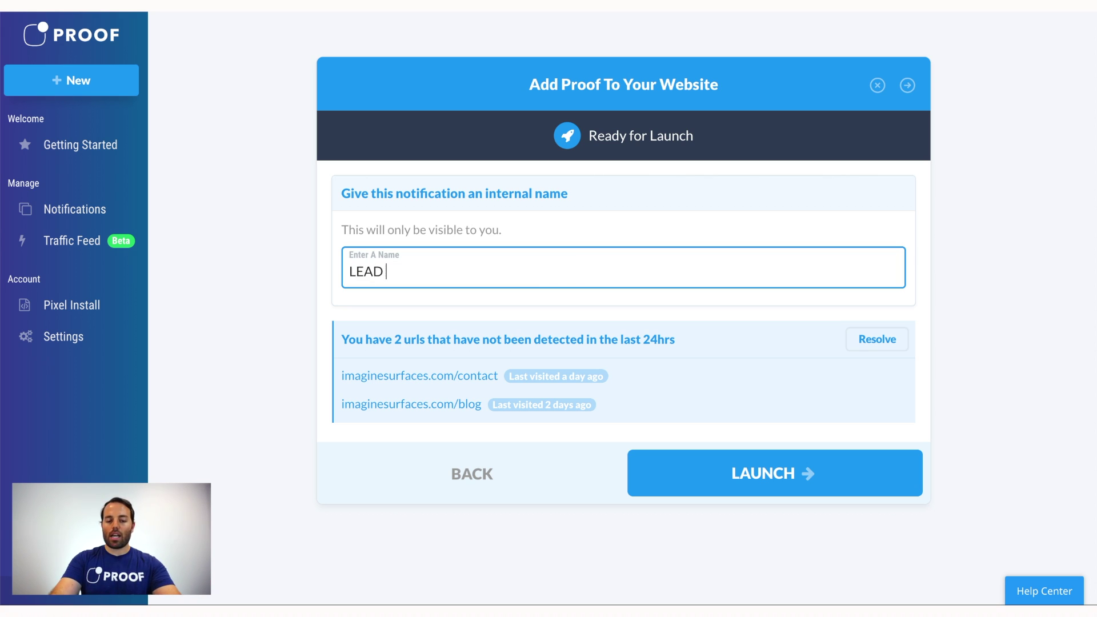
text(Magnet #1)
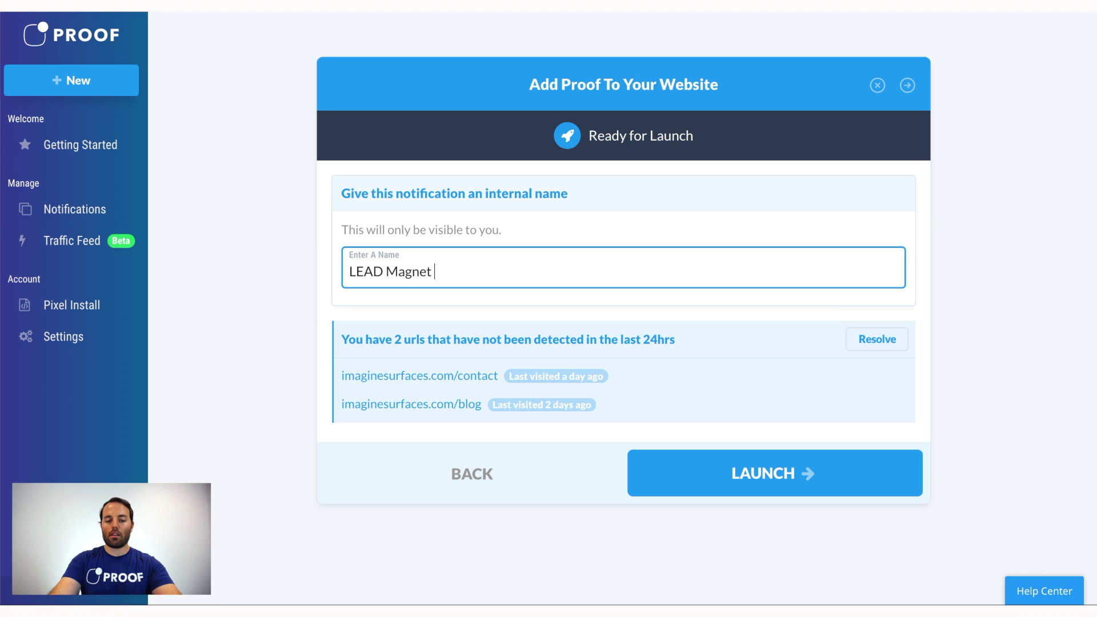
key(BackSpace)
key(BackSpace)
text(-)
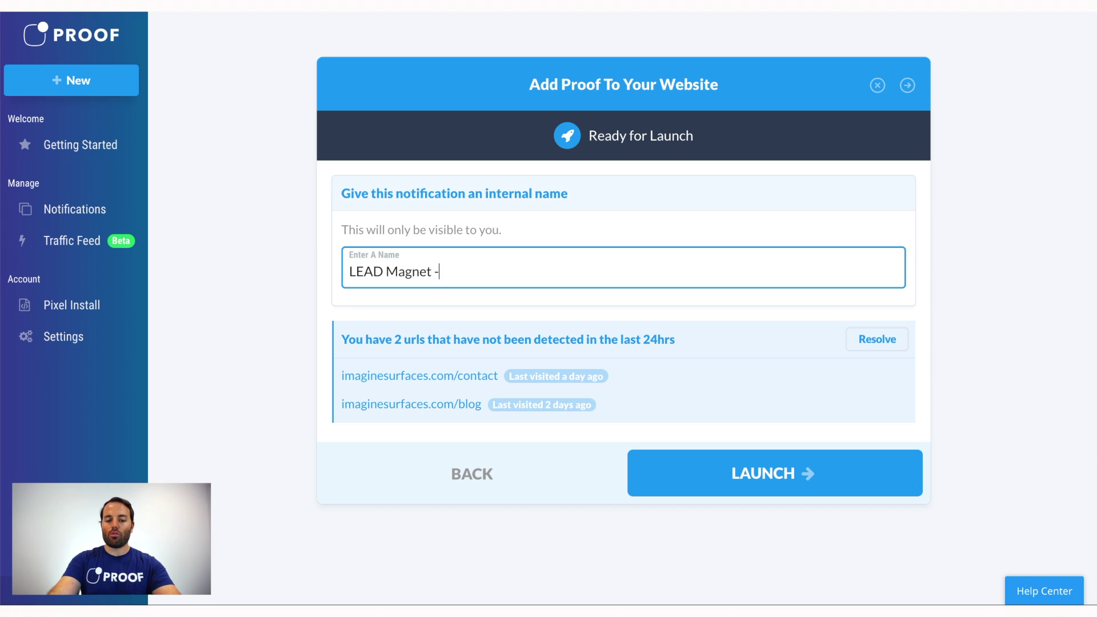
text( Contact)
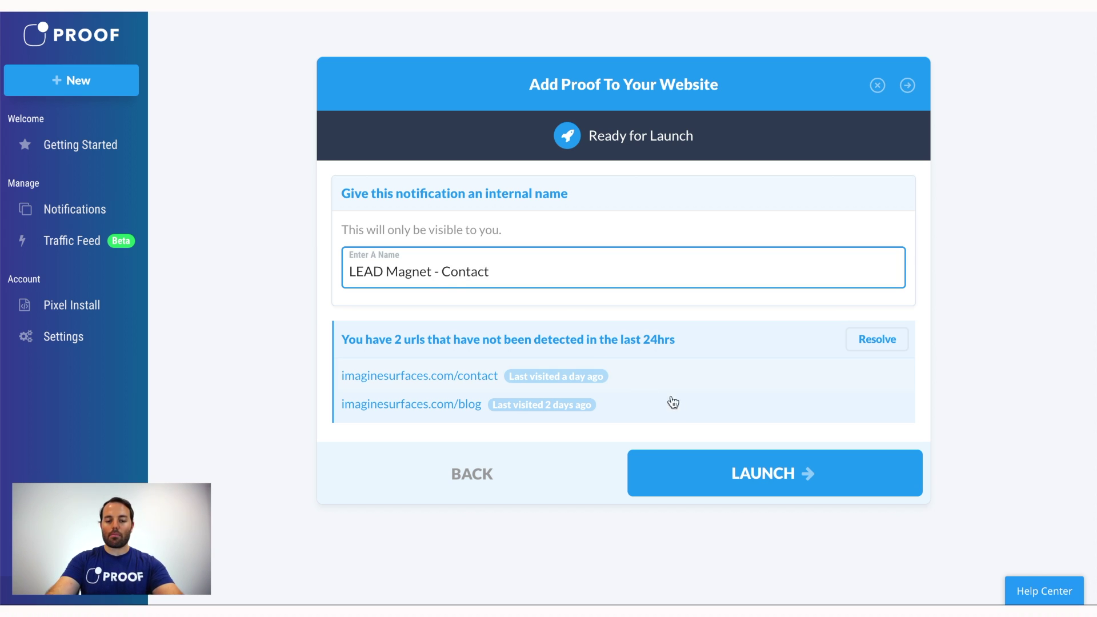
click(760, 454)
click(724, 446)
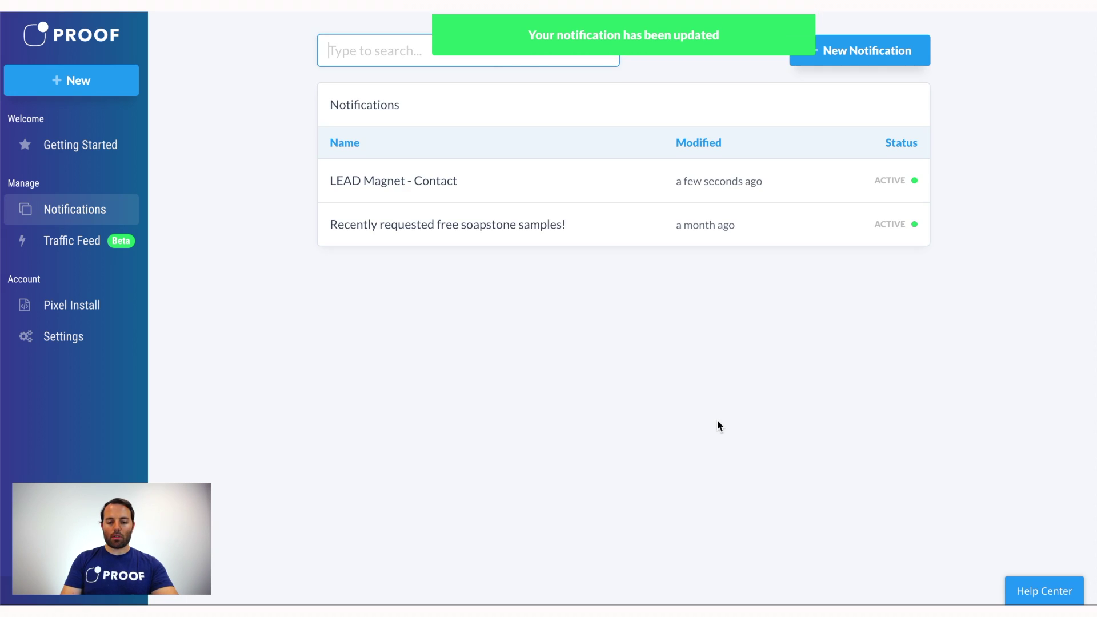
- View the details of the LEAD Magnet - Contact notification, try out its active/inactive status and close the details
click(536, 191)
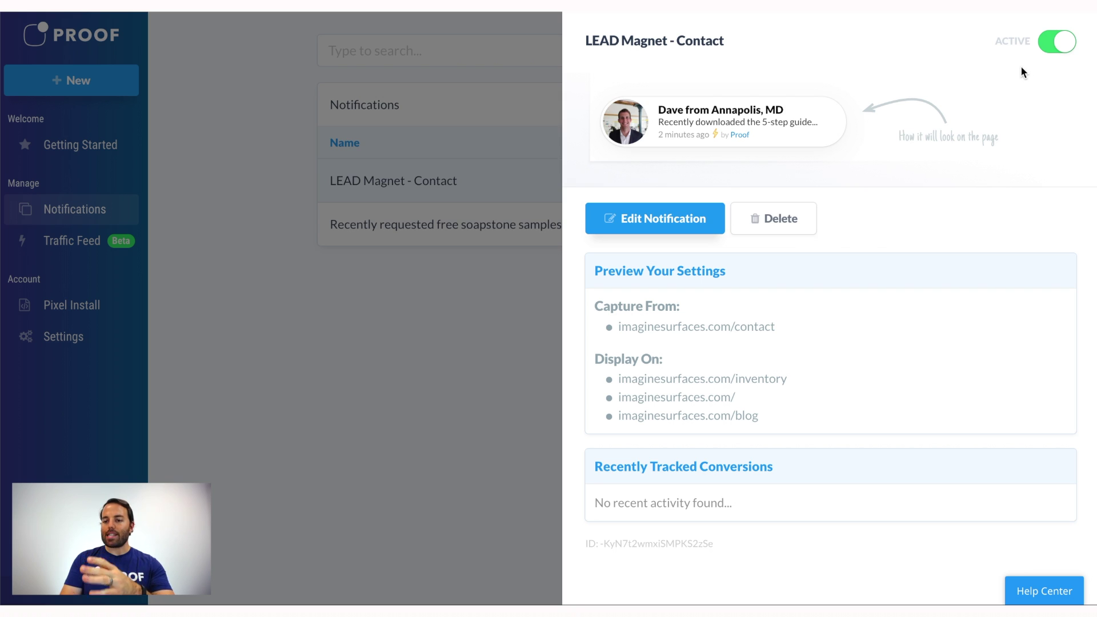
click(1050, 51)
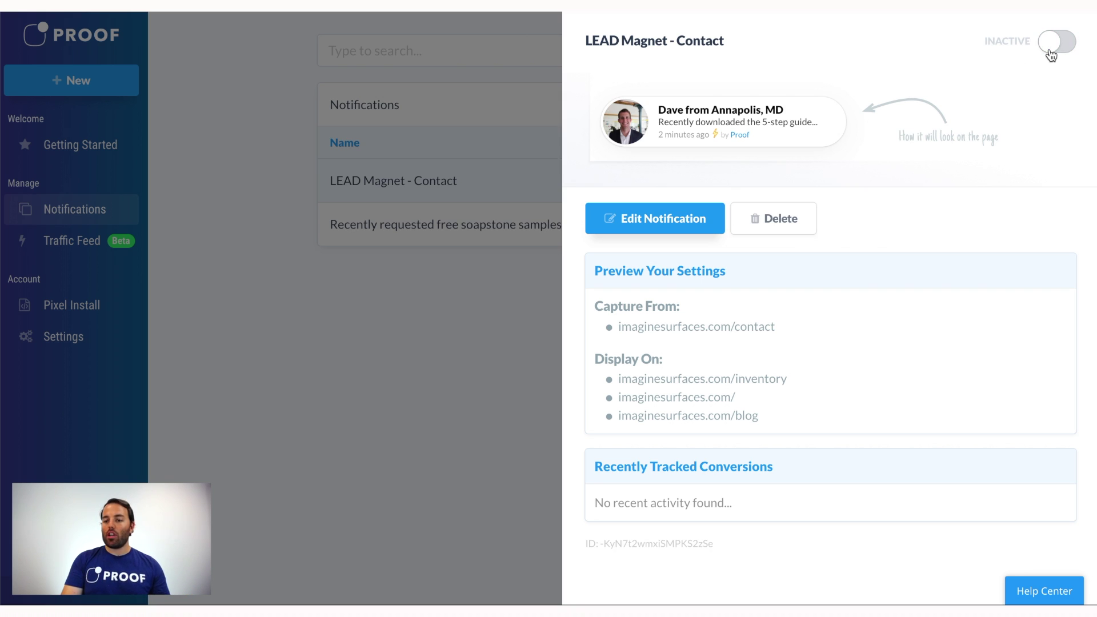
click(1051, 51)
click(1051, 51)
click(546, 281)
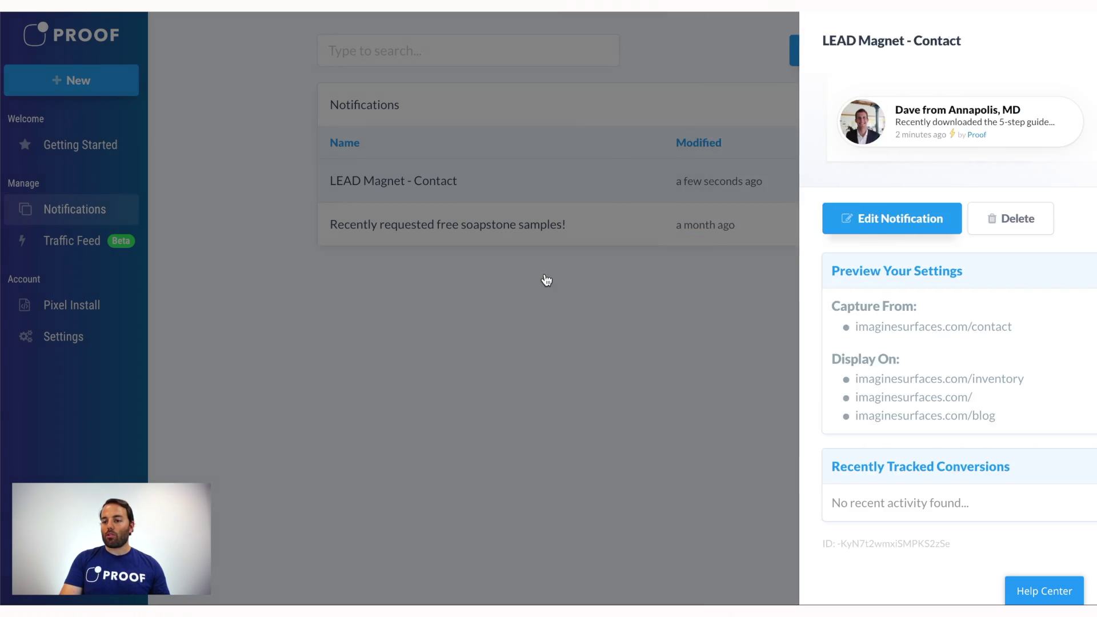